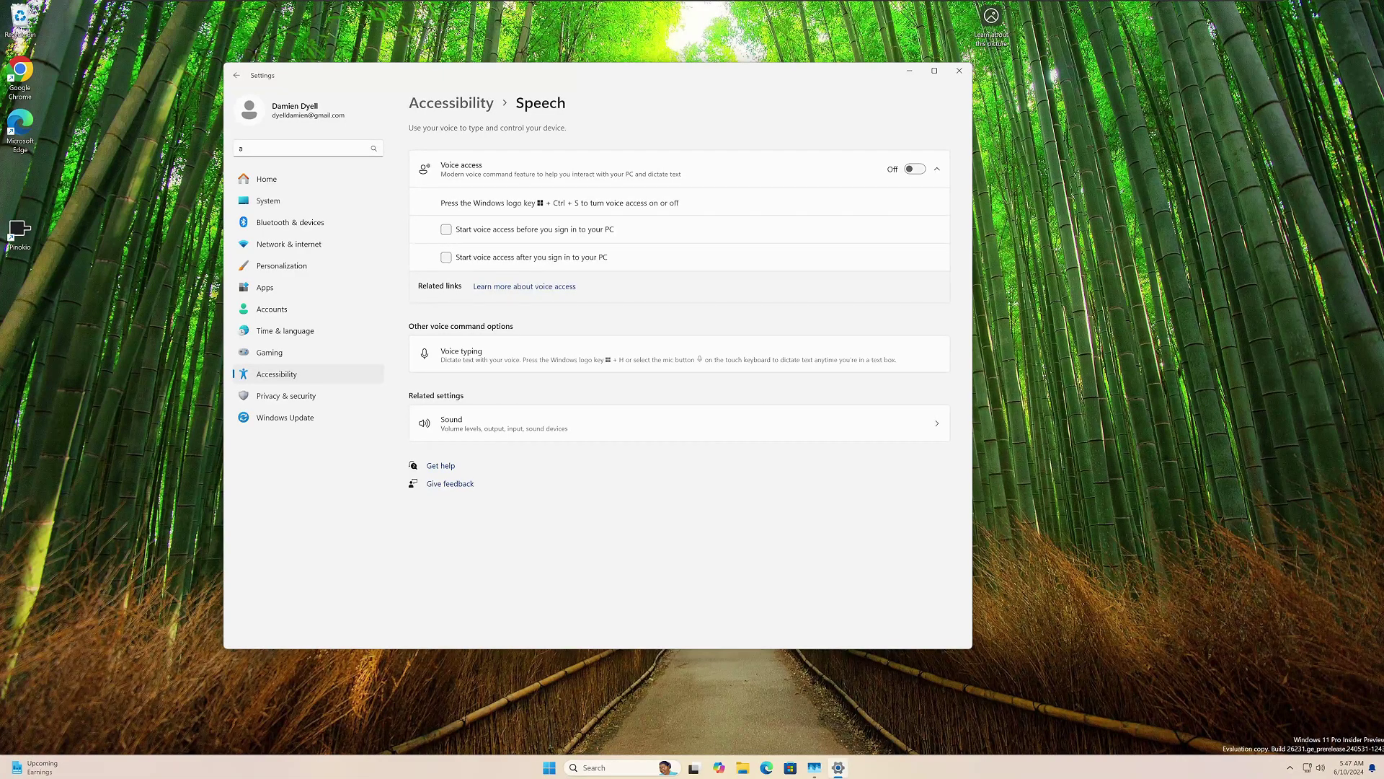
Step: Close Settings and open File Explorer, moving its window further left
{"action": "left_click", "coordinate": [959, 71]}
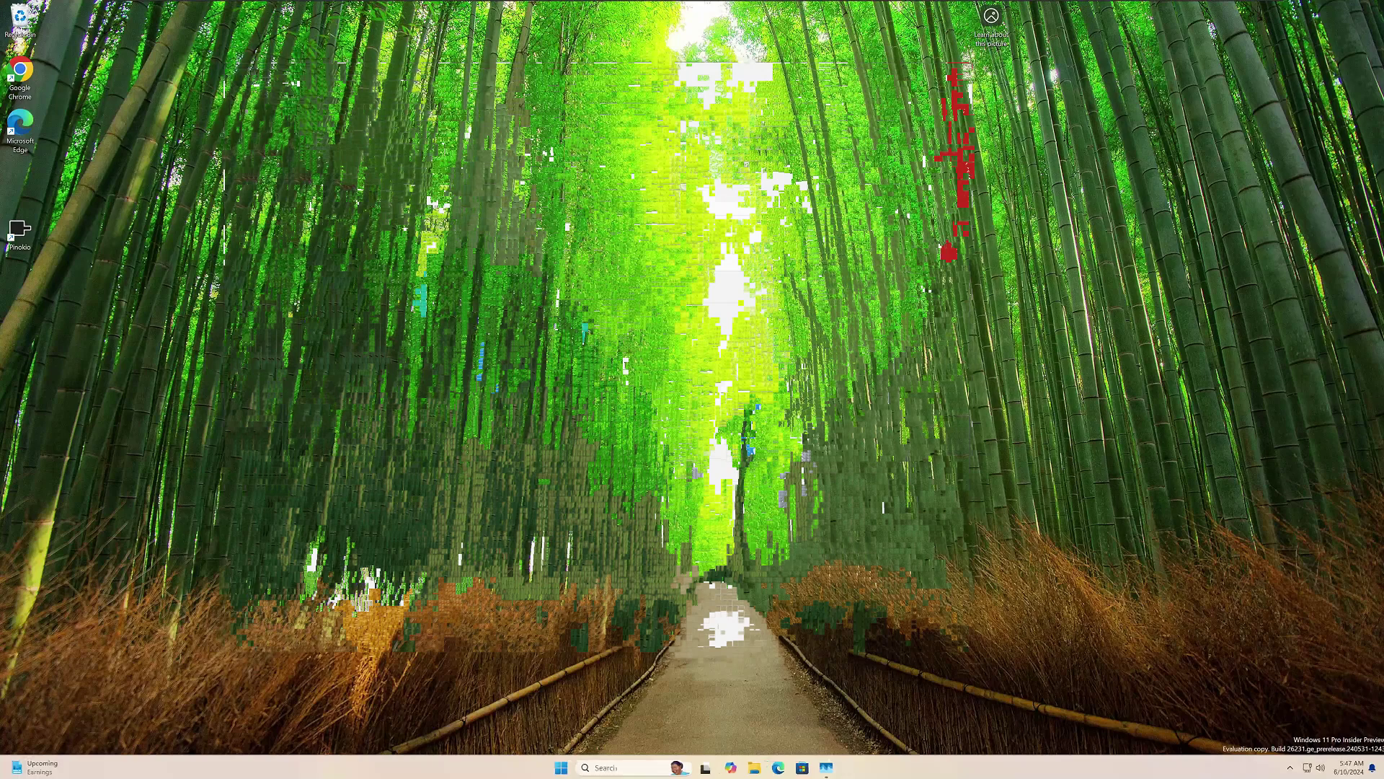
{"action": "left_click", "coordinate": [755, 769]}
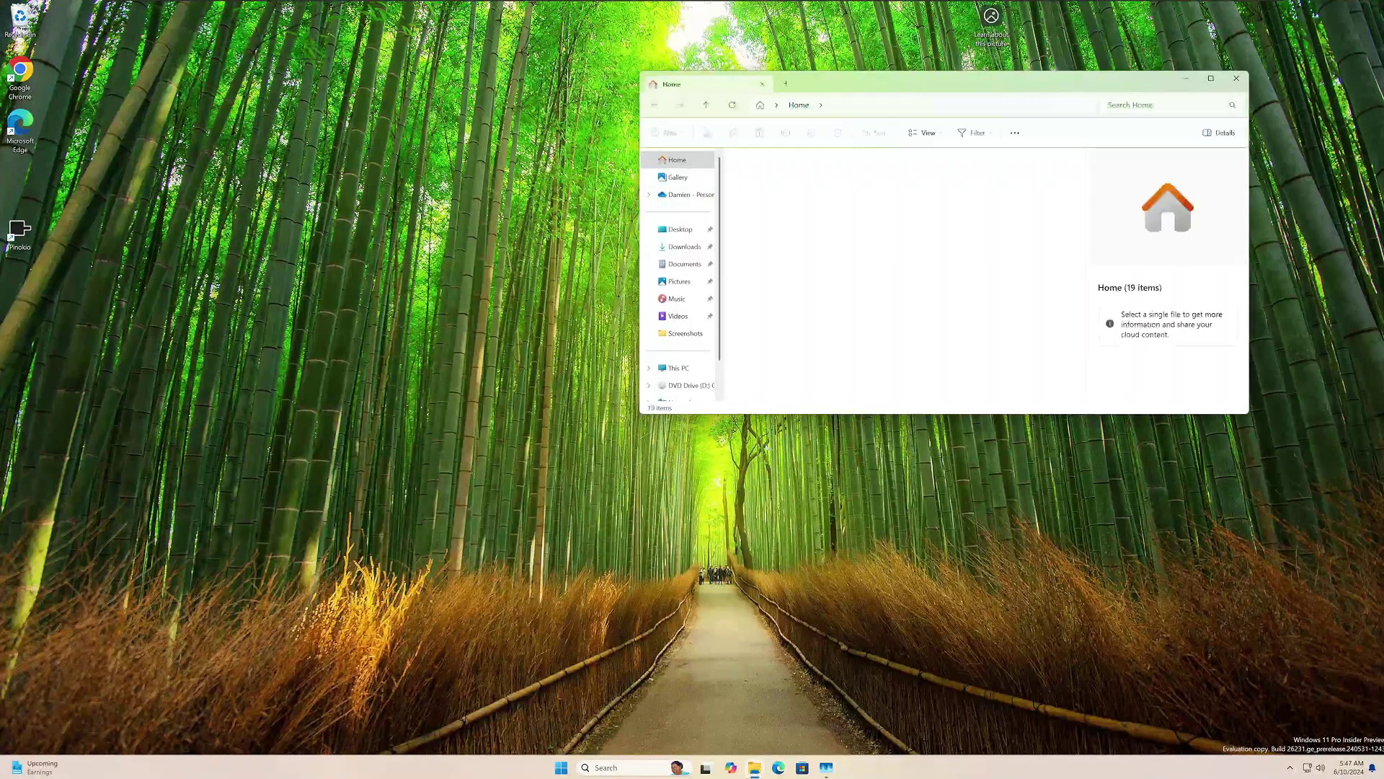
{"action": "left_click_drag", "start_coordinate": [974, 81], "coordinate": [640, 70]}
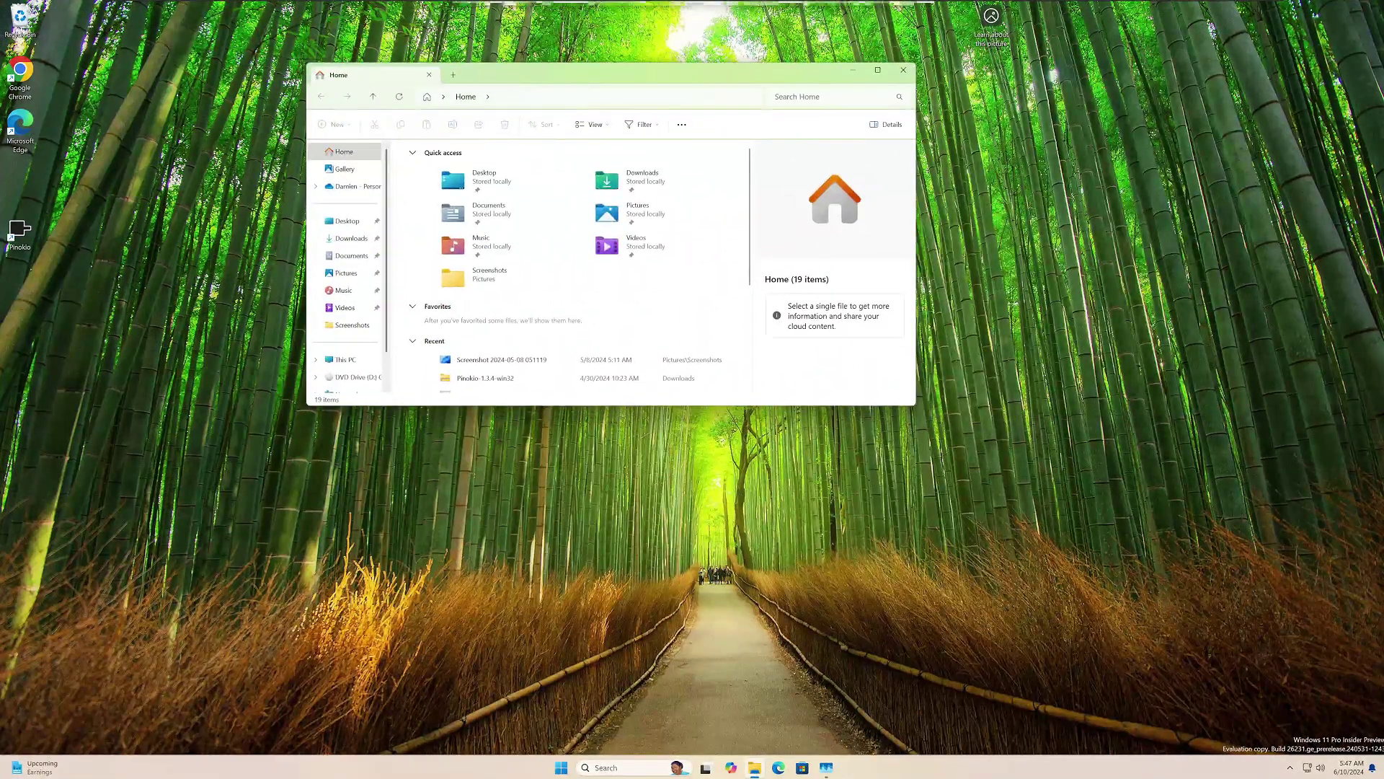
{"action": "left_click", "coordinate": [484, 361]}
{"action": "right_click", "coordinate": [484, 360]}
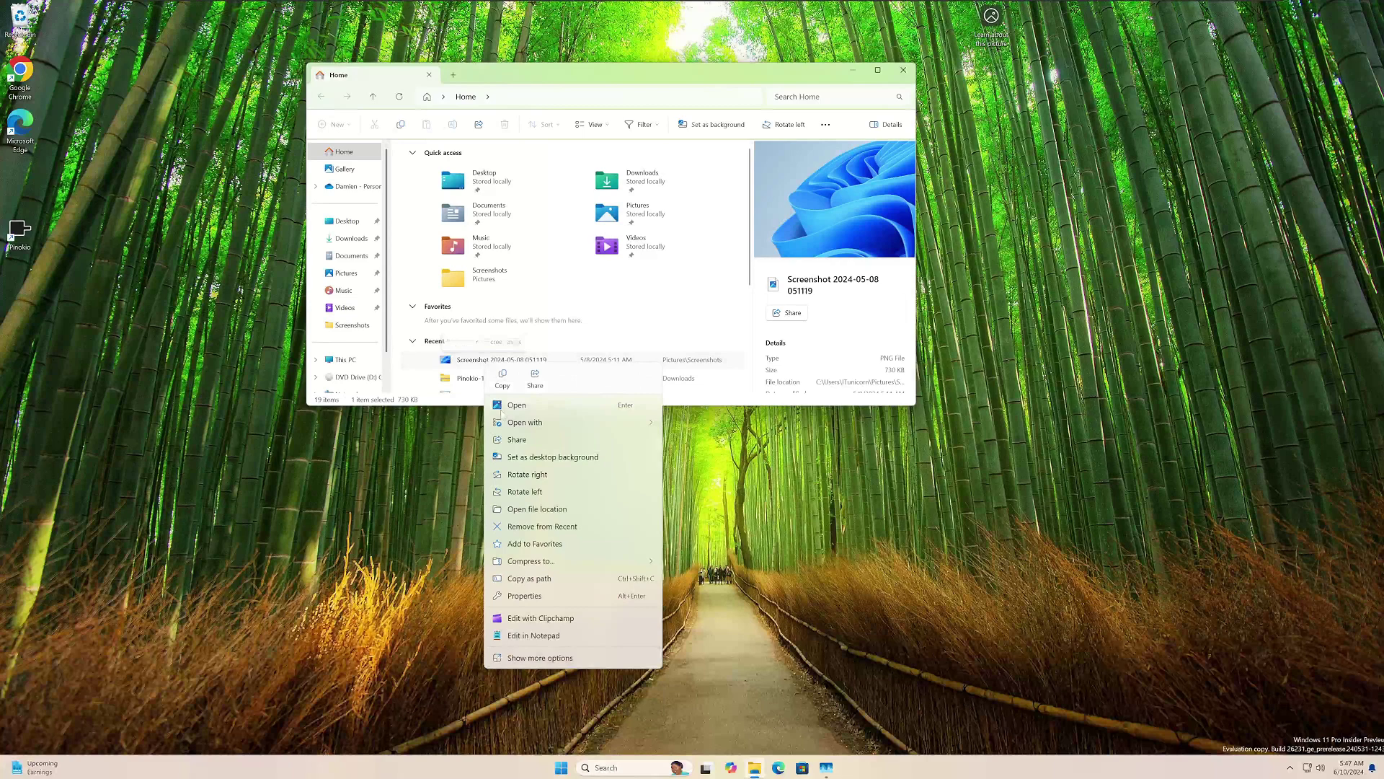
{"action": "left_click", "coordinate": [520, 443]}
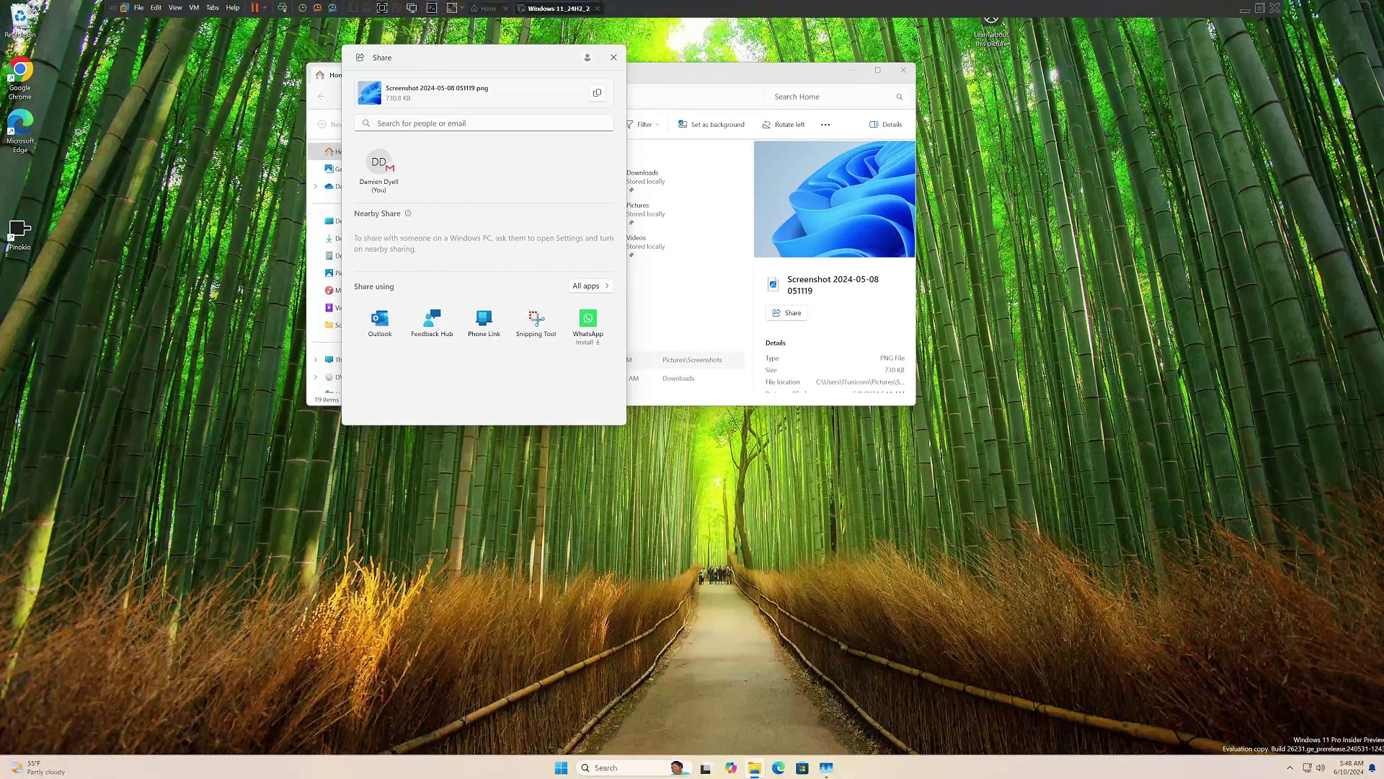
Step: Dismiss the Share dialog for Screenshot 2024-05-08 051119.png, returning to File Explorer Home
{"action": "left_click", "coordinate": [600, 100]}
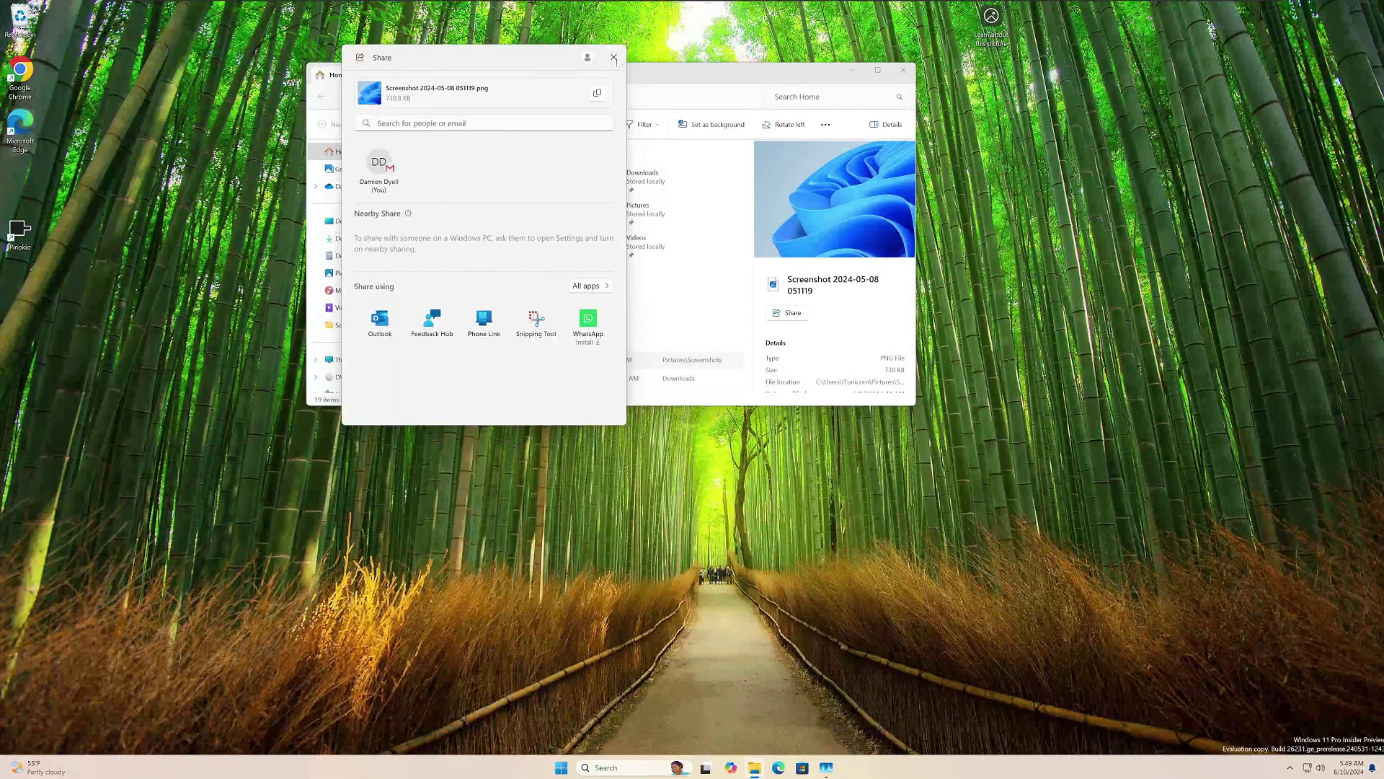
{"action": "left_click", "coordinate": [614, 57]}
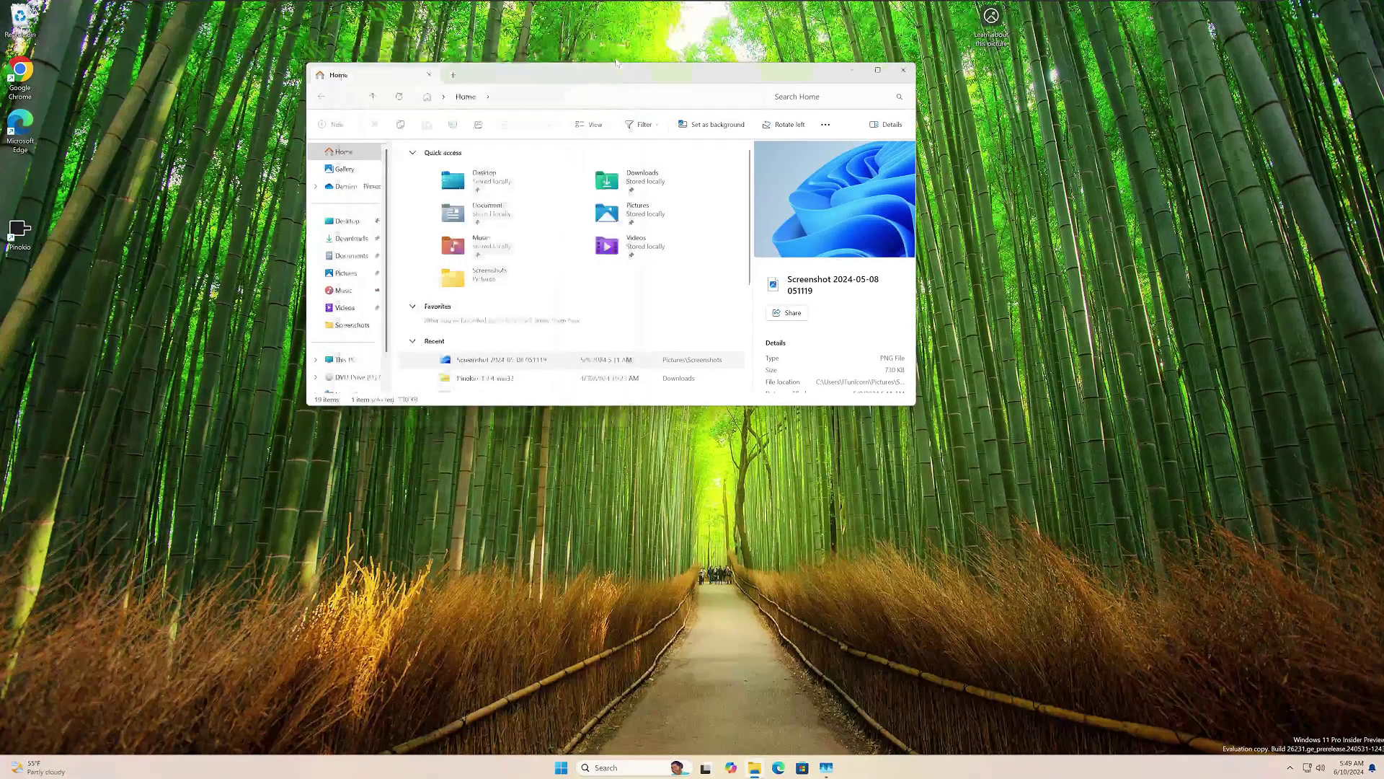
Step: Close File Explorer and search 'system' from Start to open Settings at System > About
{"action": "left_click", "coordinate": [904, 70]}
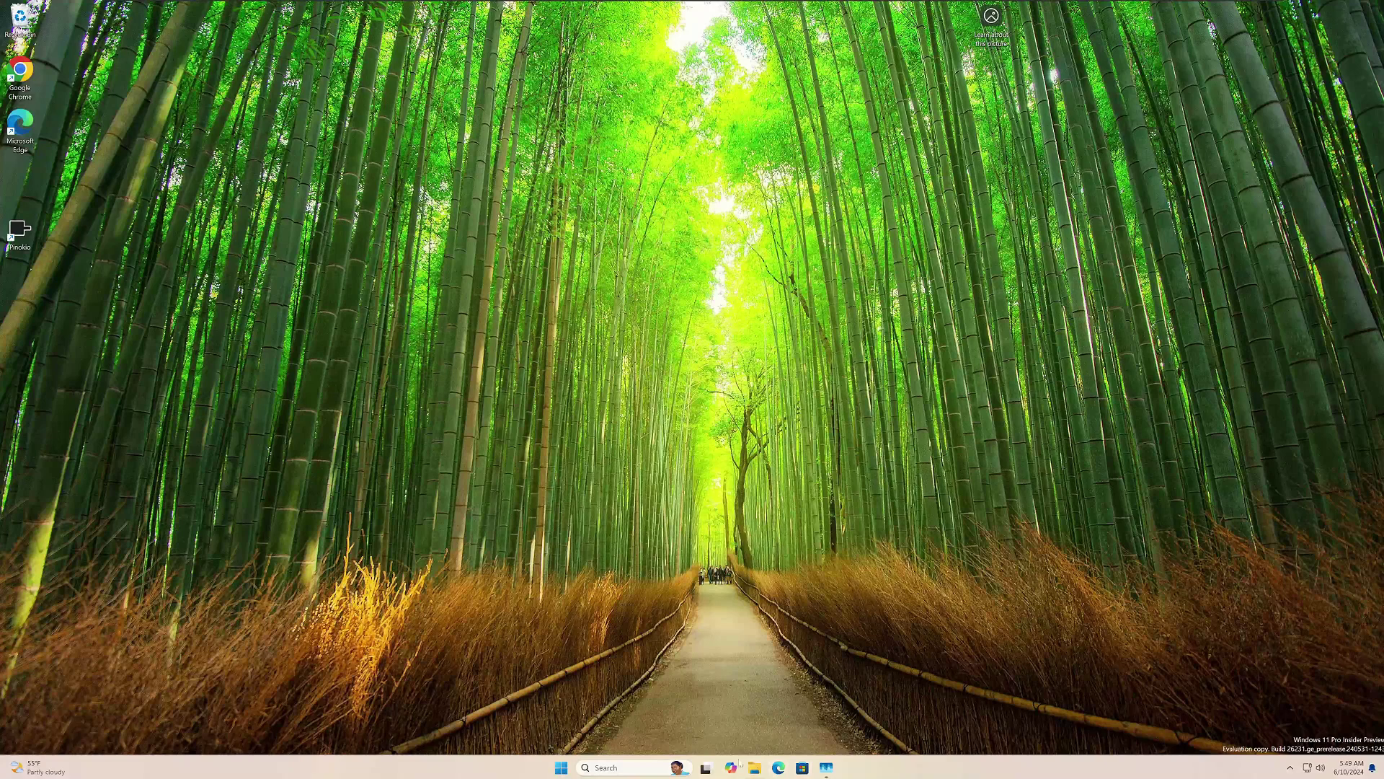
{"action": "left_click", "coordinate": [570, 770]}
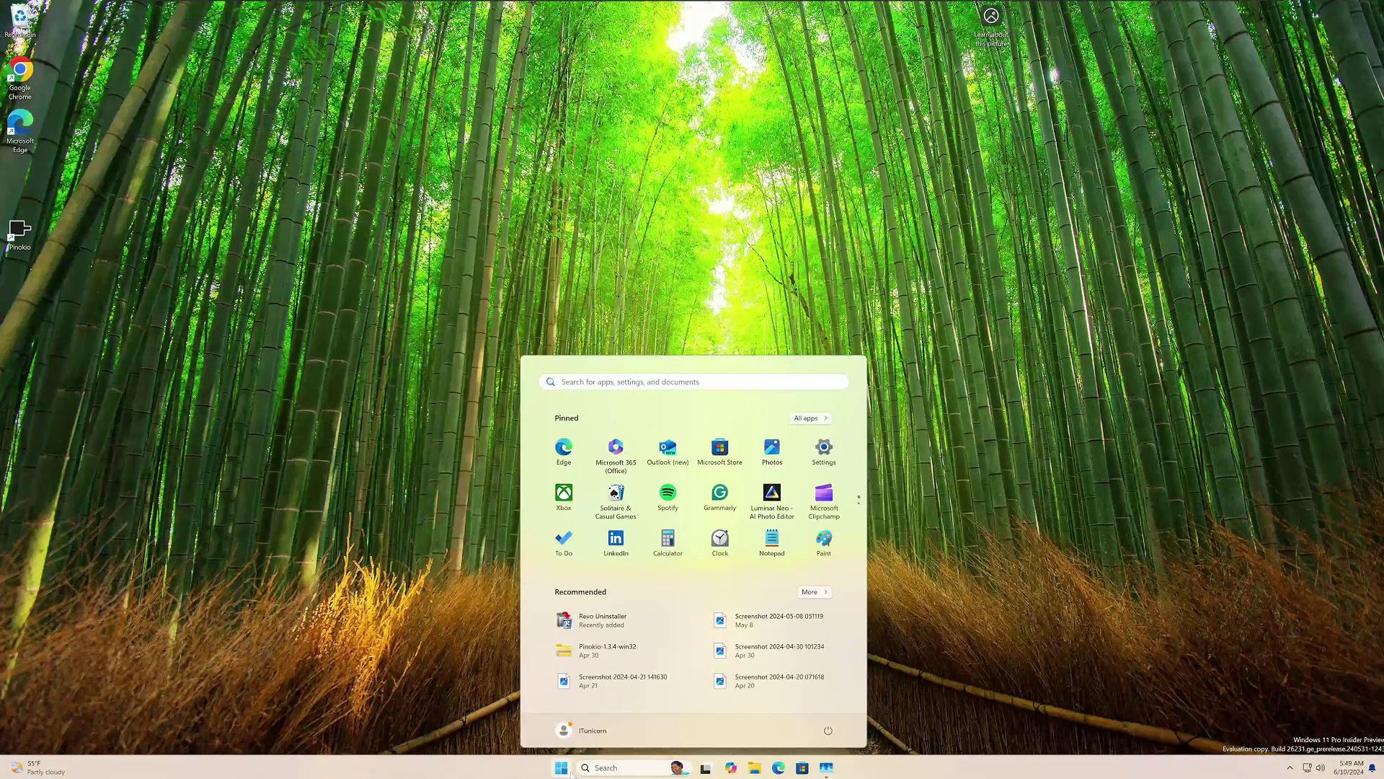
{"action": "type", "text": "syste"}
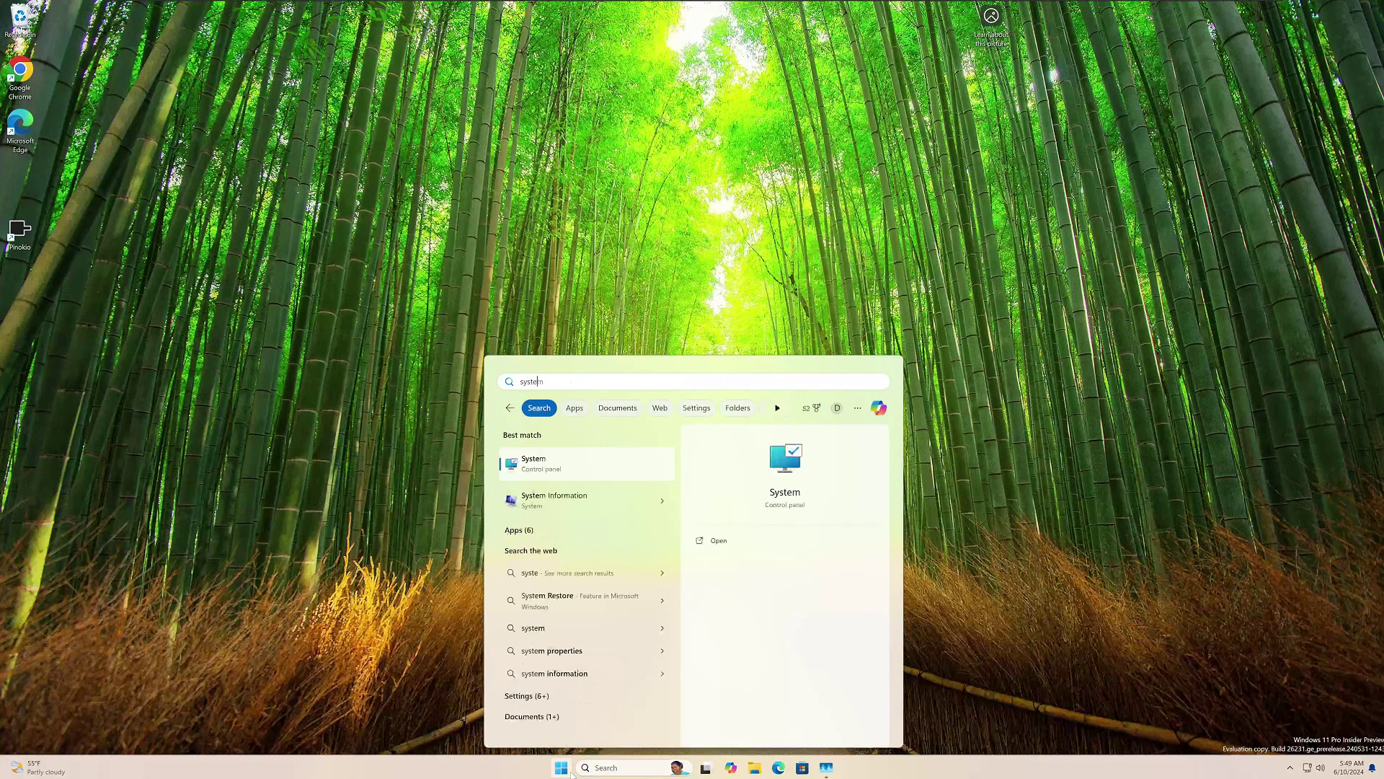
{"action": "type", "text": "m"}
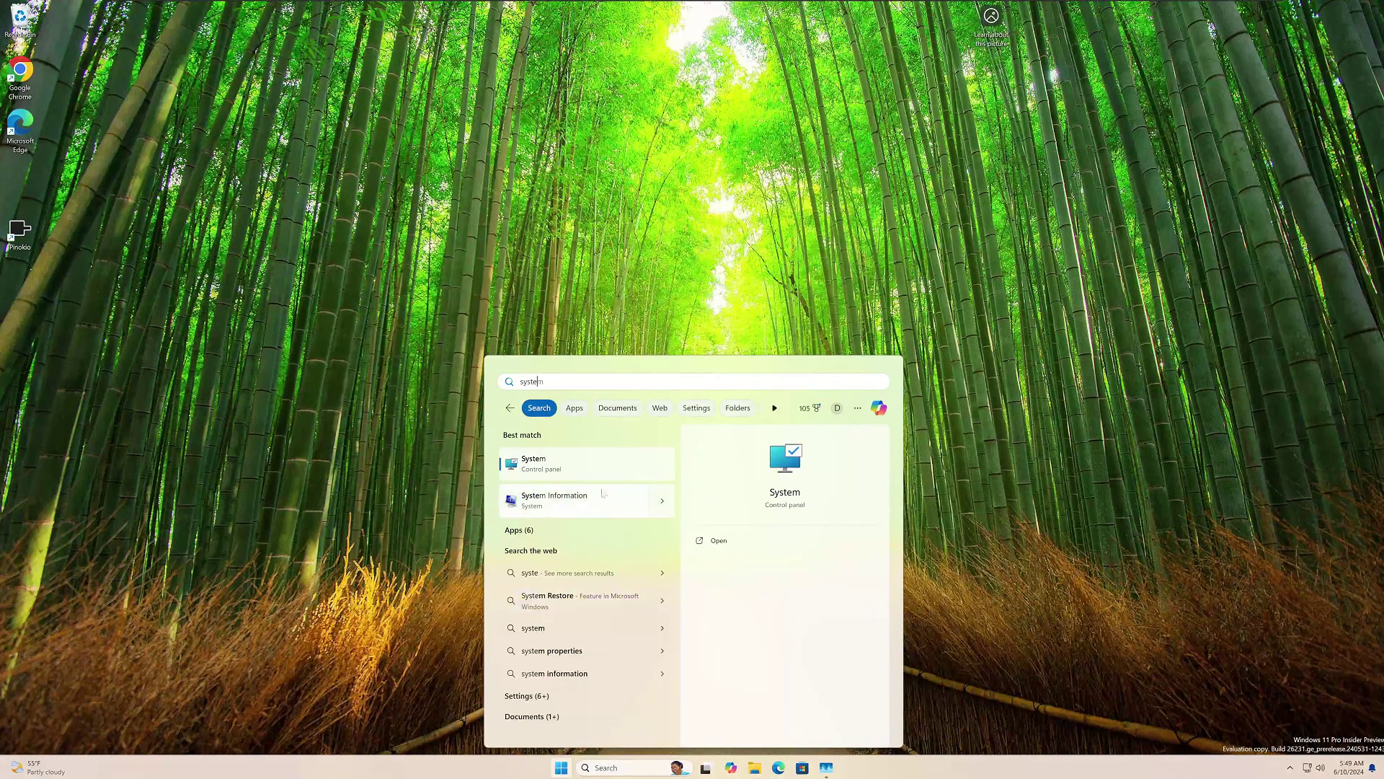
{"action": "key", "text": "Return"}
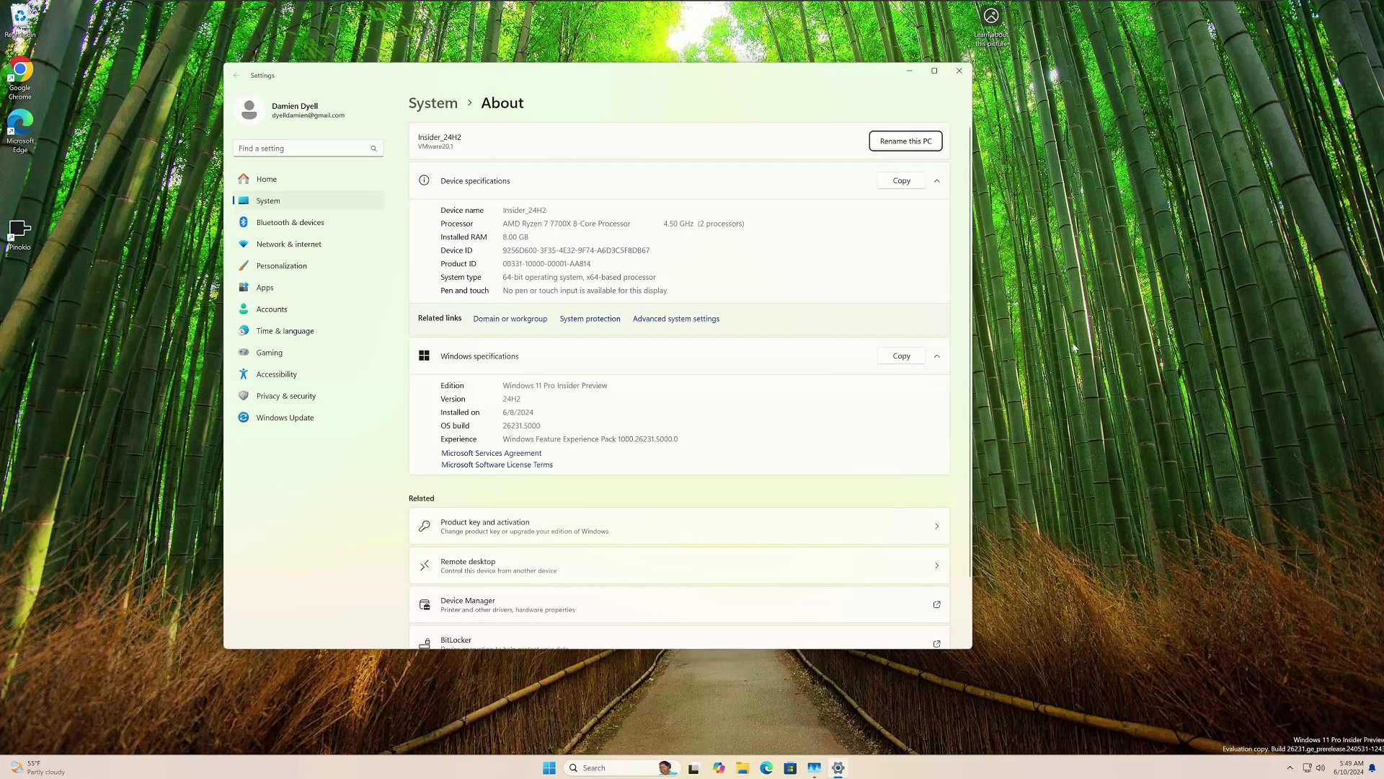
{"action": "left_click", "coordinate": [901, 141]}
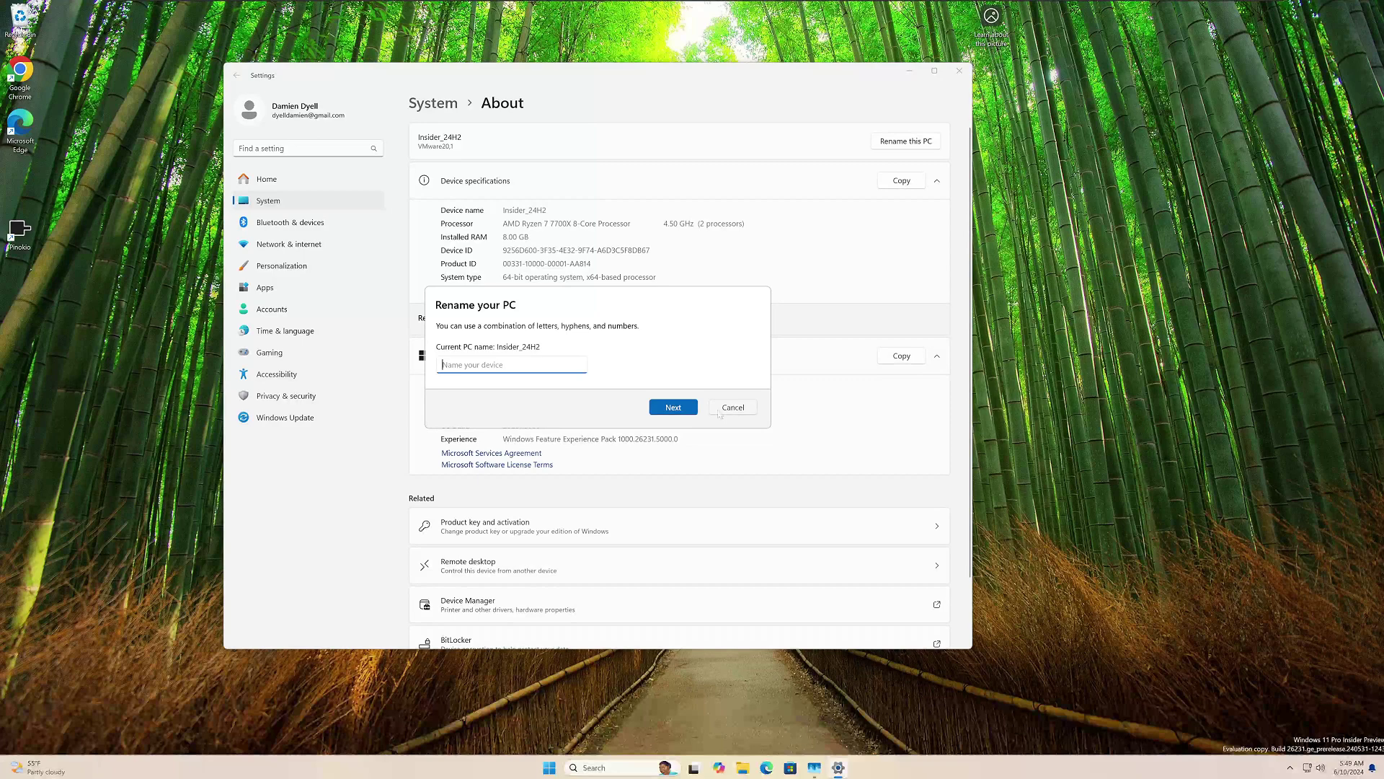
{"action": "left_click", "coordinate": [721, 408]}
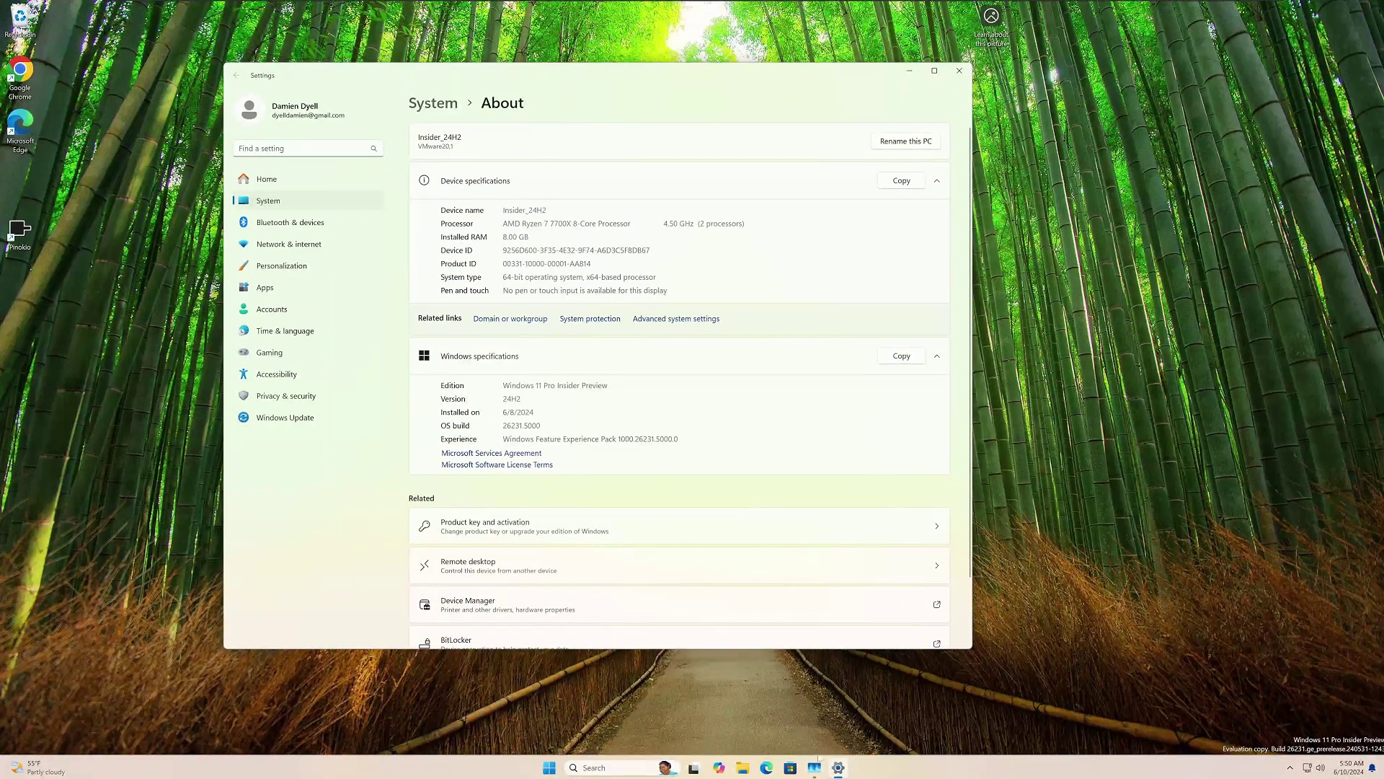
{"action": "left_click", "coordinate": [814, 767]}
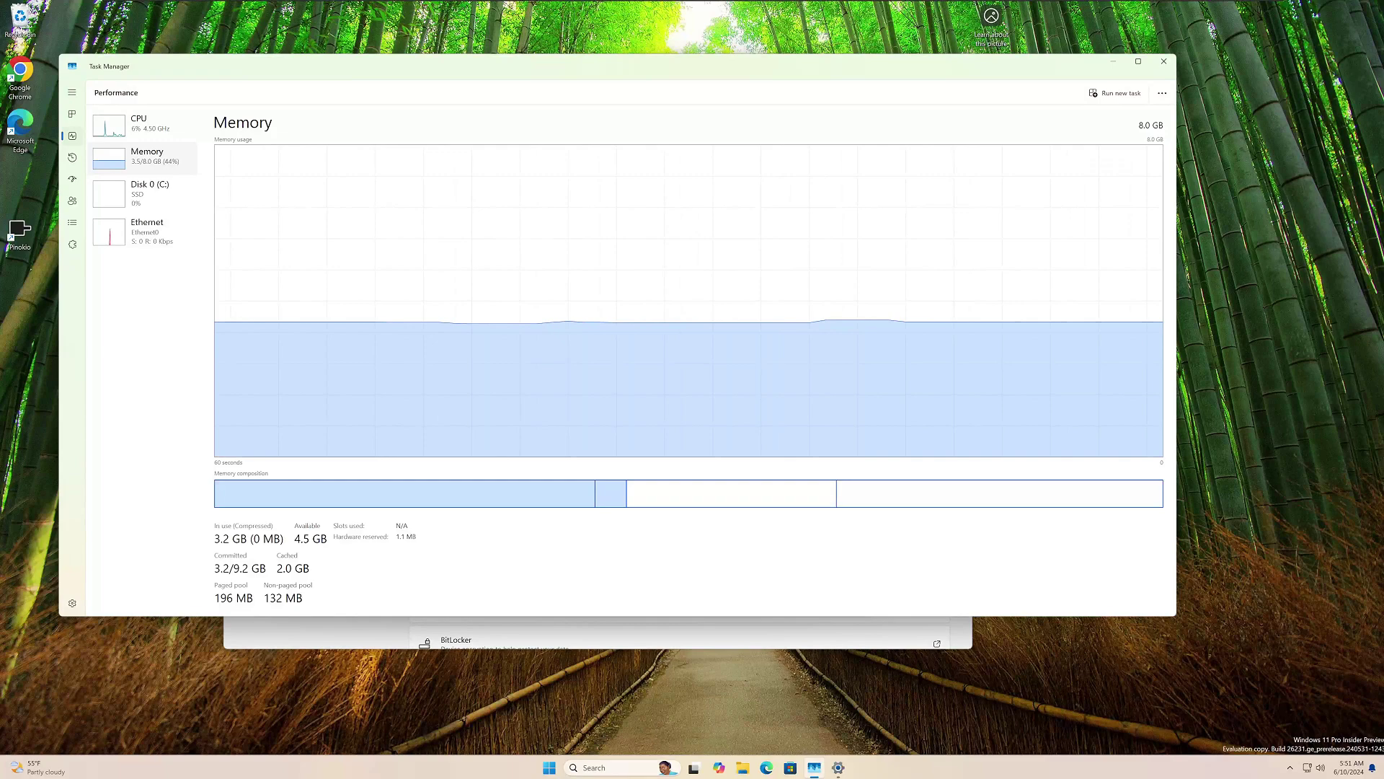
{"action": "key", "text": "ctrl+shift+Escape"}
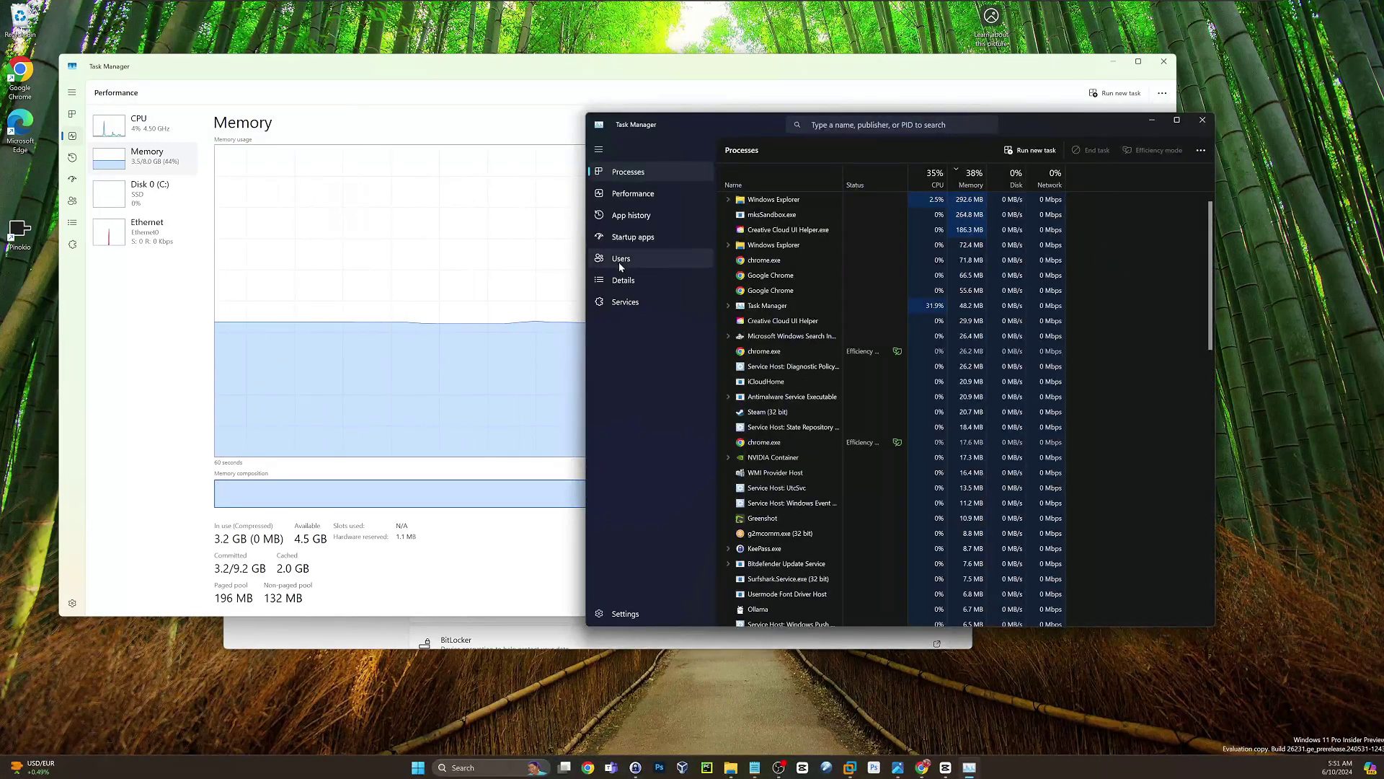
{"action": "left_click", "coordinate": [634, 194]}
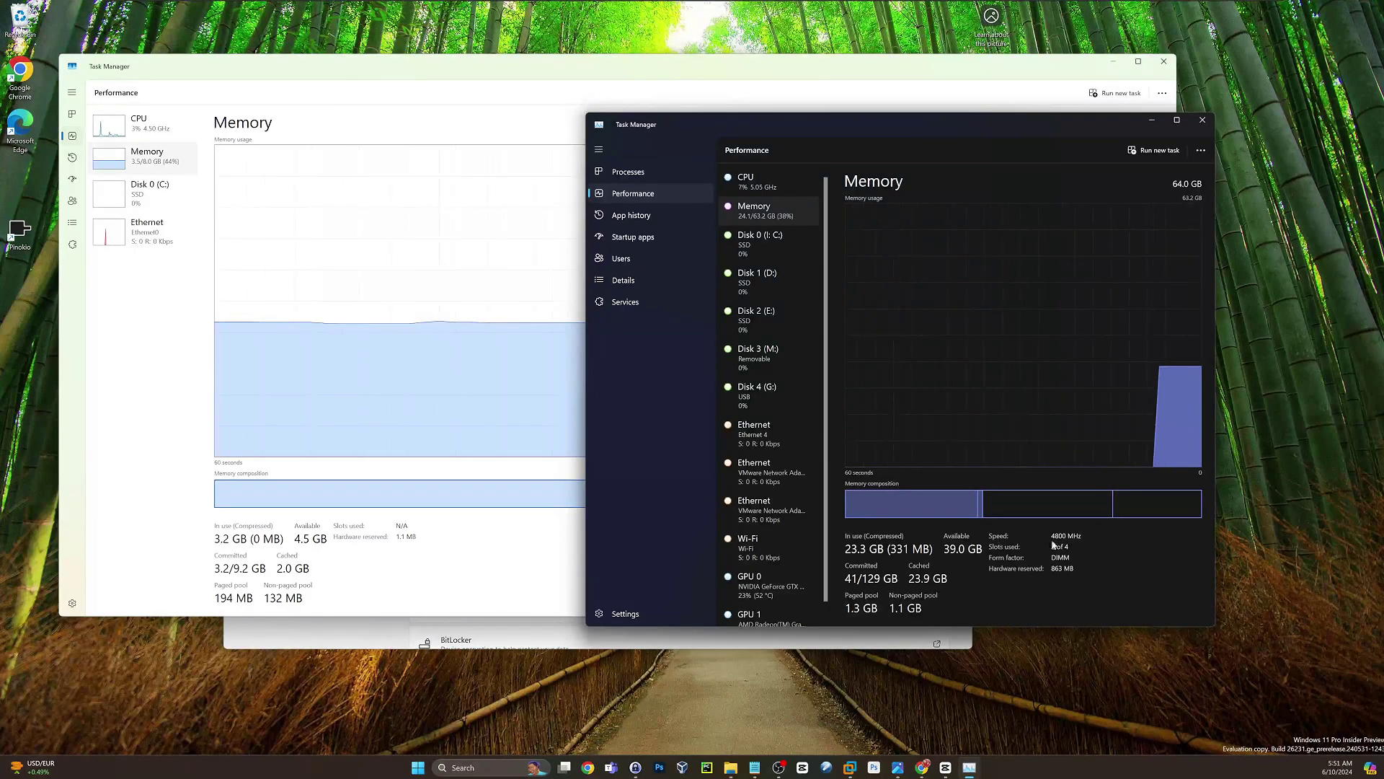
{"action": "left_click", "coordinate": [1202, 120]}
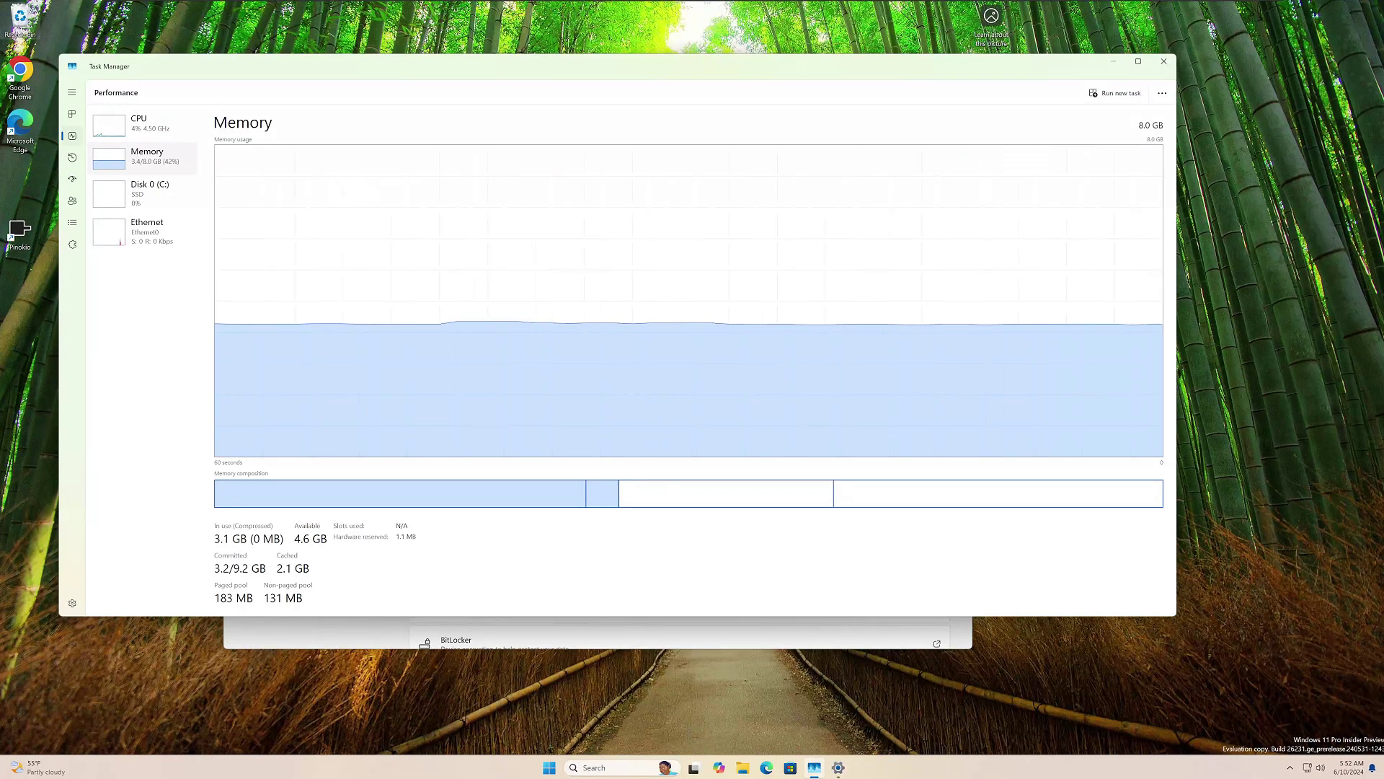
Step: Show Task Manager's Processes list sorted by the Memory column, largest first
{"action": "left_click", "coordinate": [72, 113]}
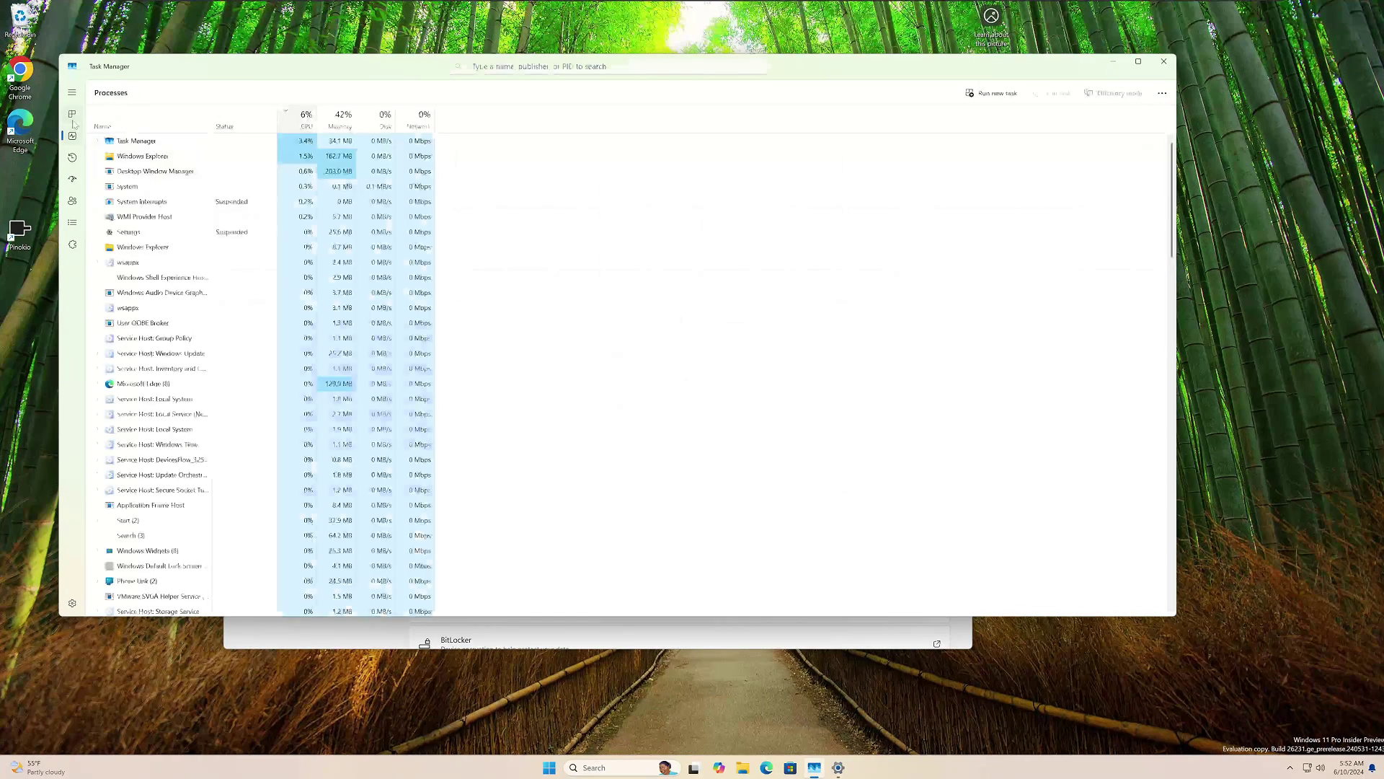
{"action": "left_click", "coordinate": [337, 127]}
{"action": "left_click", "coordinate": [337, 127]}
{"action": "left_click", "coordinate": [336, 127]}
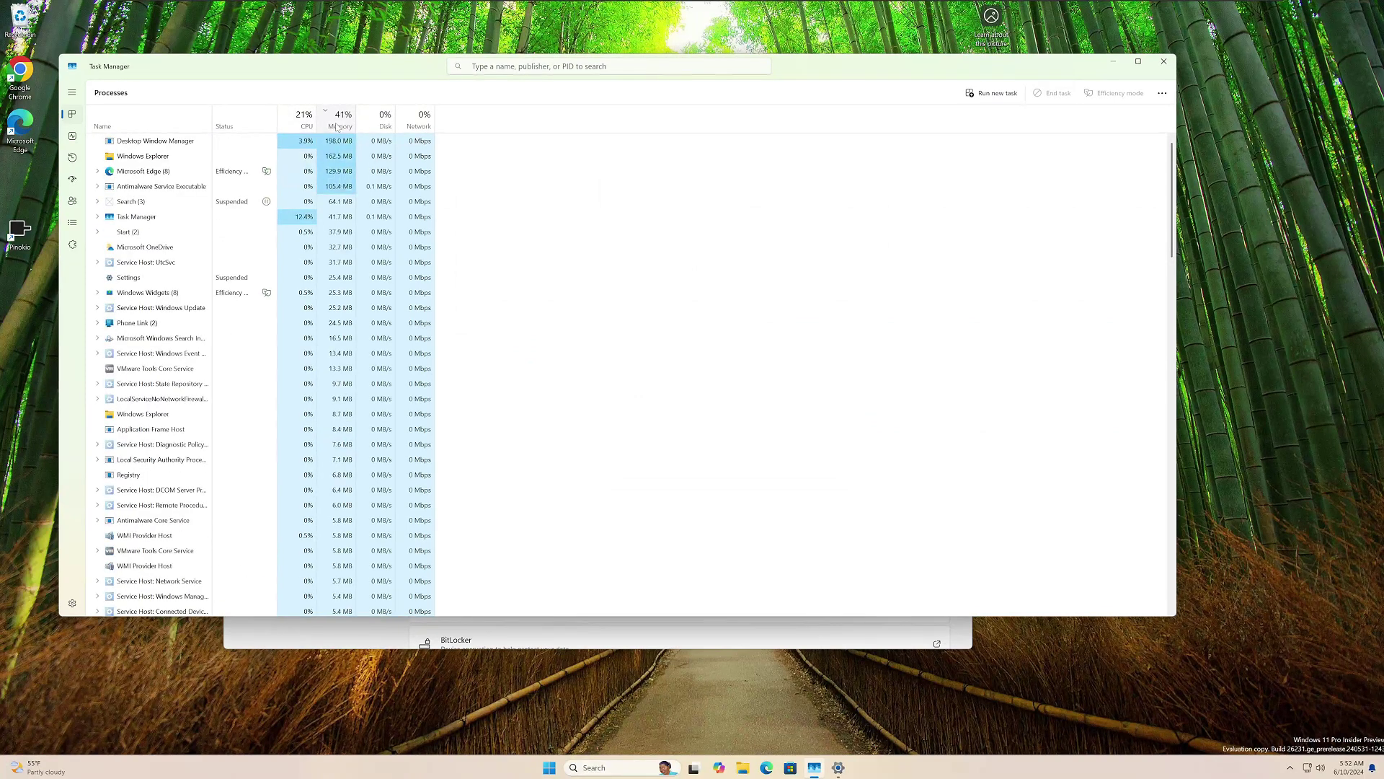
{"action": "left_click", "coordinate": [337, 127]}
{"action": "left_click", "coordinate": [337, 127]}
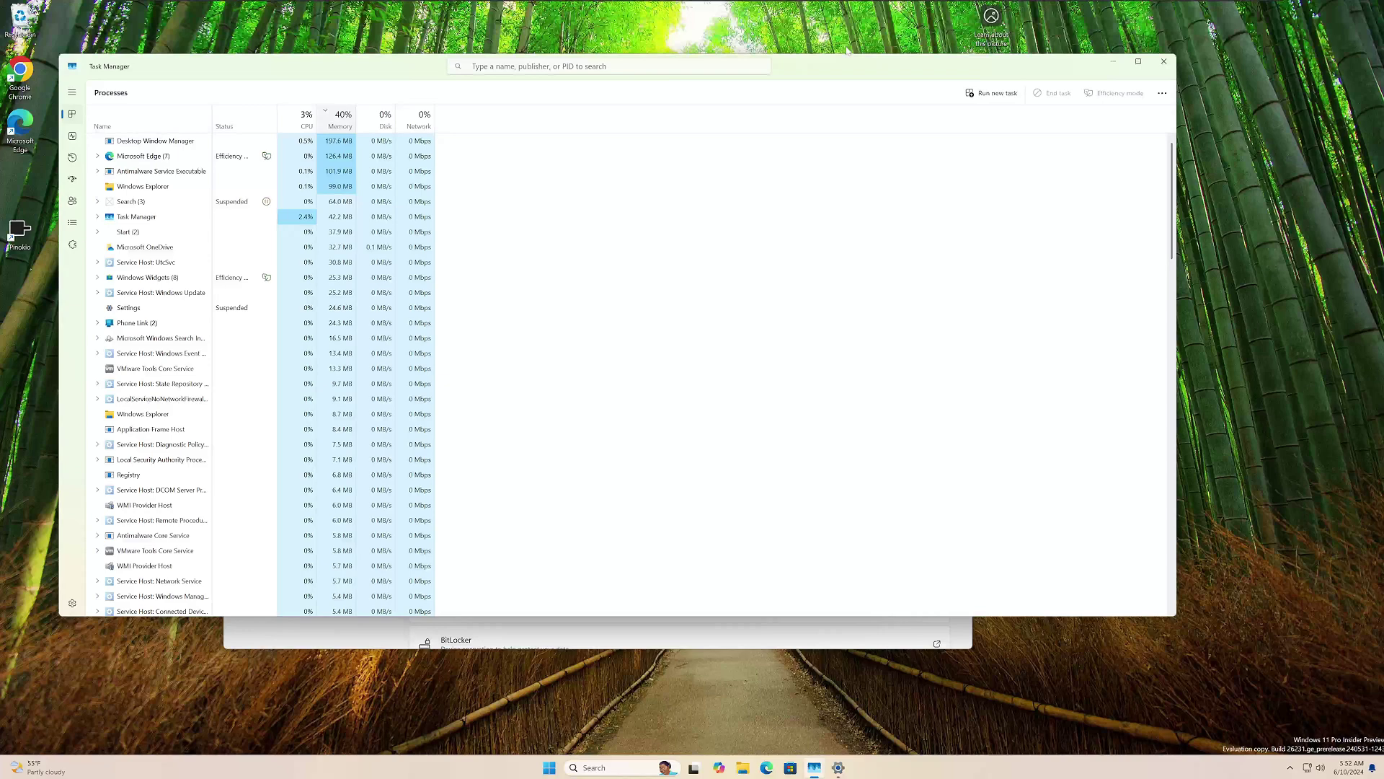
{"action": "mouse_move", "coordinate": [848, 57]}
{"action": "left_mouse_down"}
{"action": "mouse_move", "coordinate": [843, 32]}
{"action": "mouse_move", "coordinate": [841, 206]}
{"action": "mouse_move", "coordinate": [839, 67]}
{"action": "left_mouse_up"}
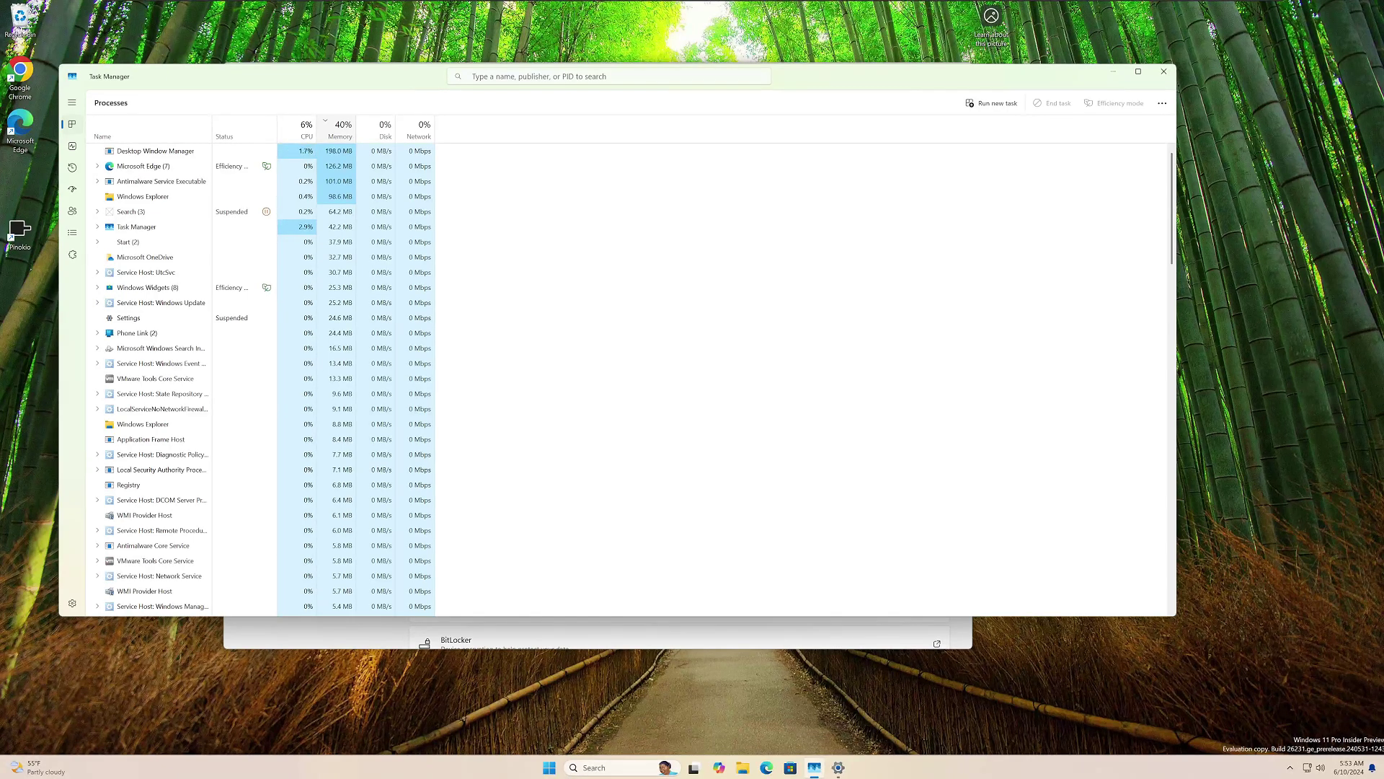
{"action": "left_click", "coordinate": [550, 768]}
Step: Launch Snipping Tool by searching 'snipp' and position it over Task Manager
{"action": "type", "text": "sni"}
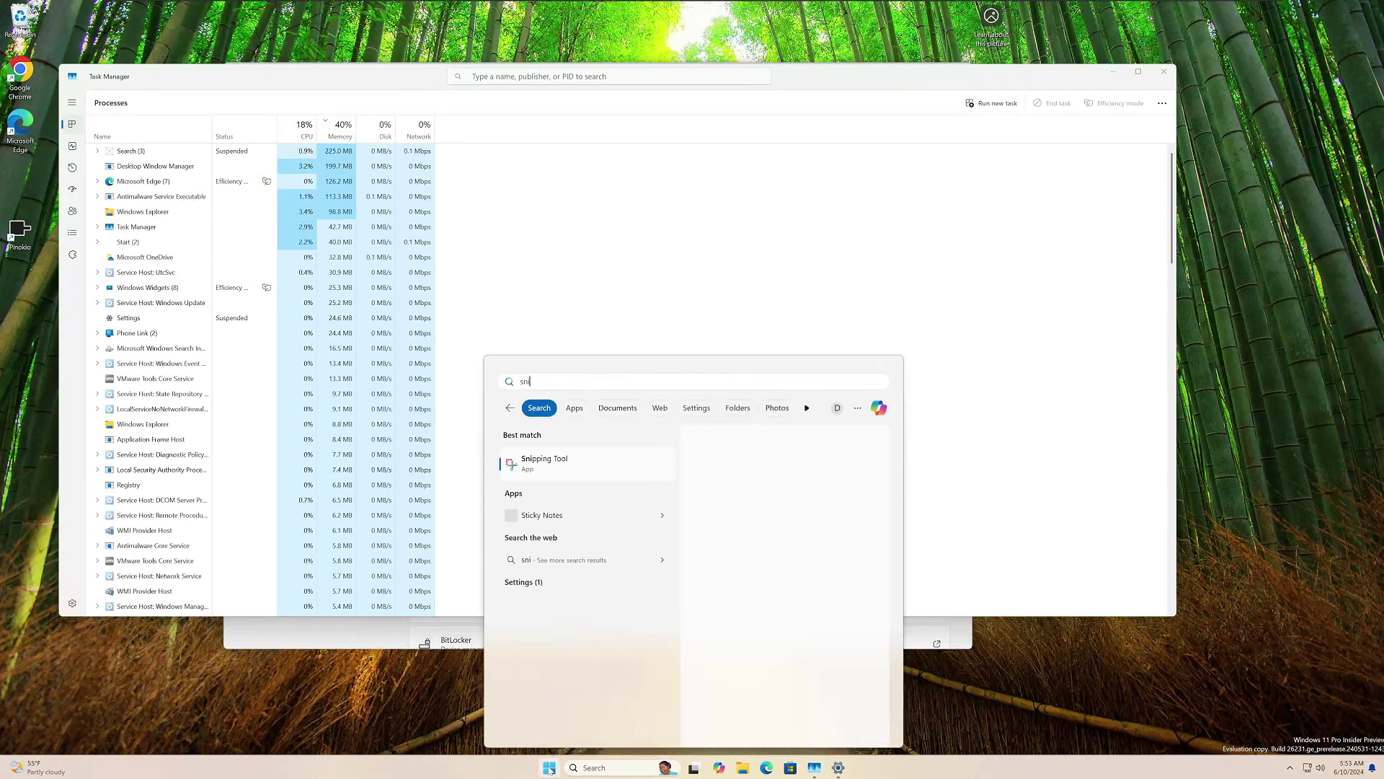
{"action": "type", "text": "pp"}
{"action": "left_click", "coordinate": [573, 468]}
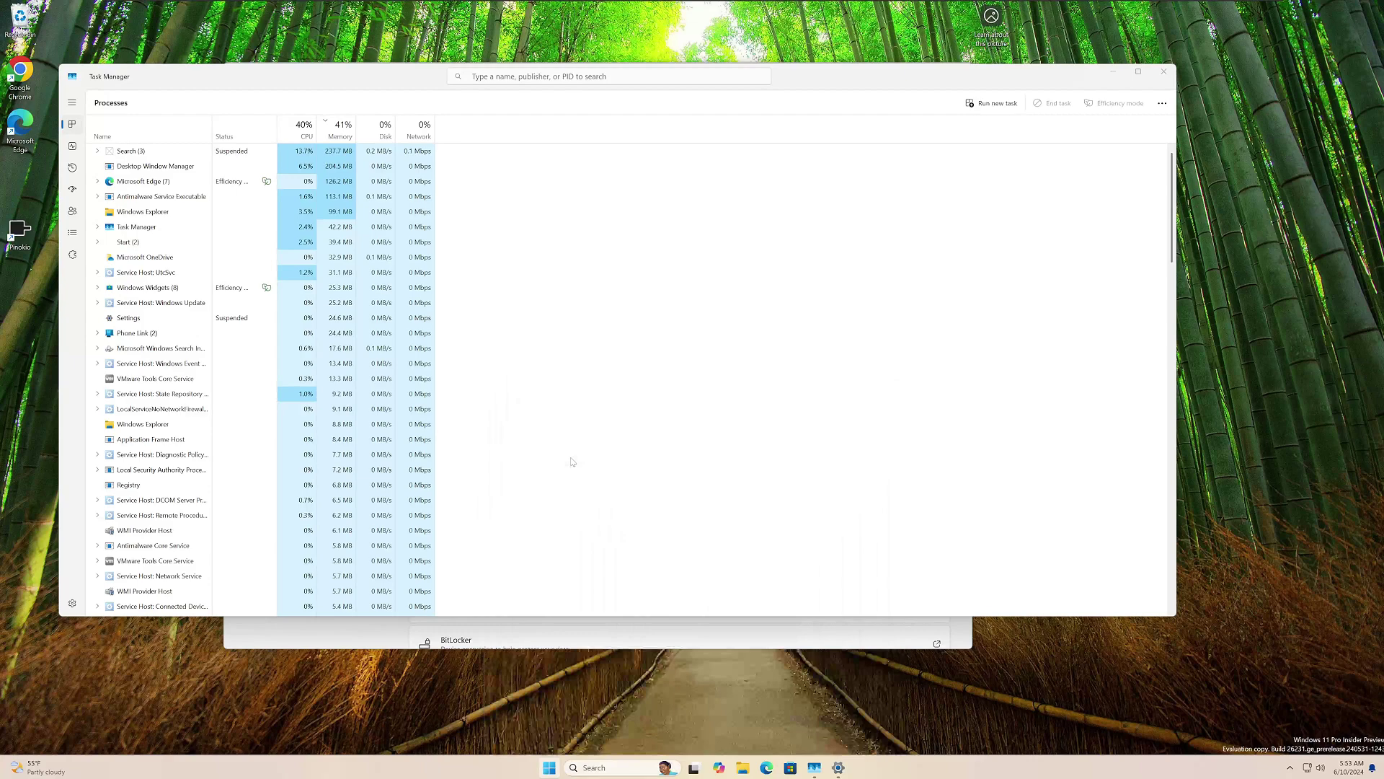
{"action": "left_click_drag", "start_coordinate": [682, 333], "coordinate": [475, 56]}
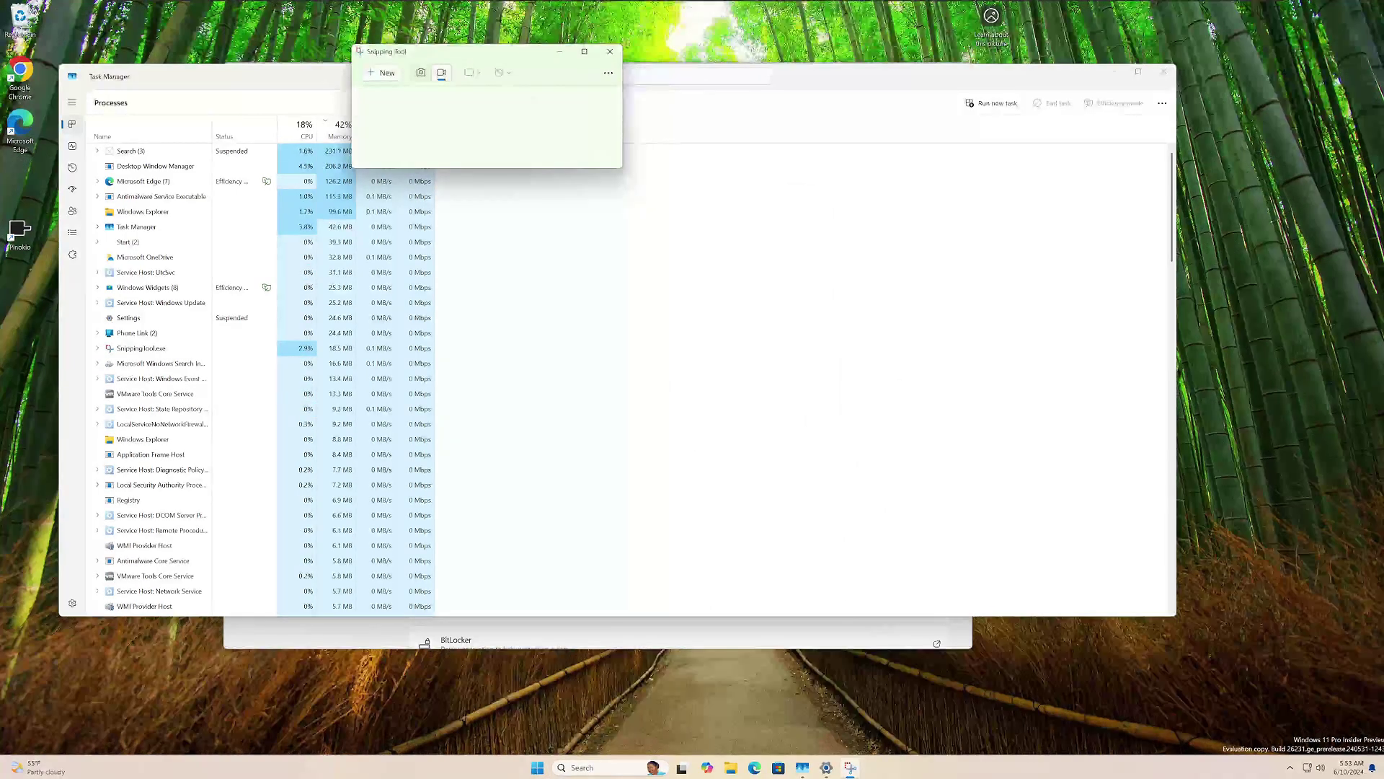
Step: Record a clip of Task Manager's usage columns, stopping with Win+Shift+R
{"action": "left_click", "coordinate": [441, 75]}
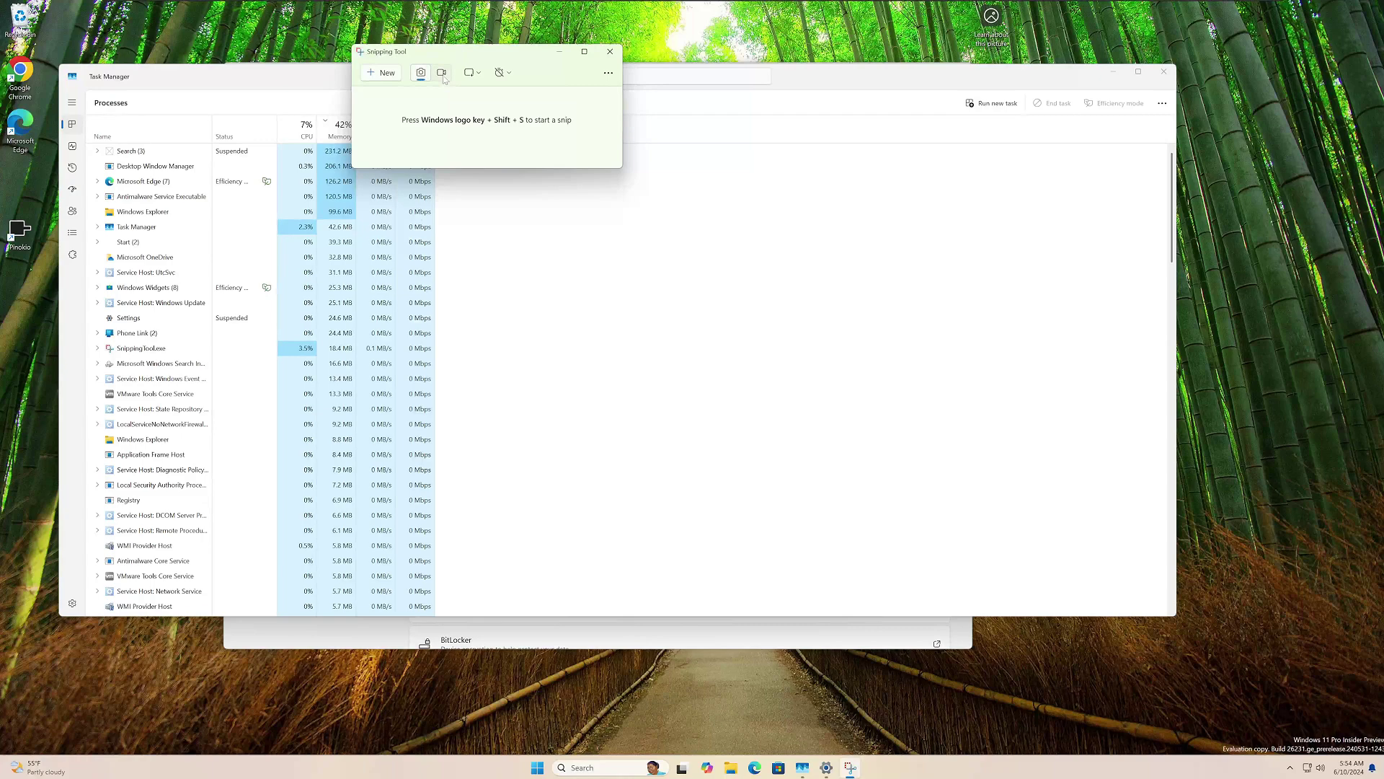
{"action": "left_click", "coordinate": [442, 73]}
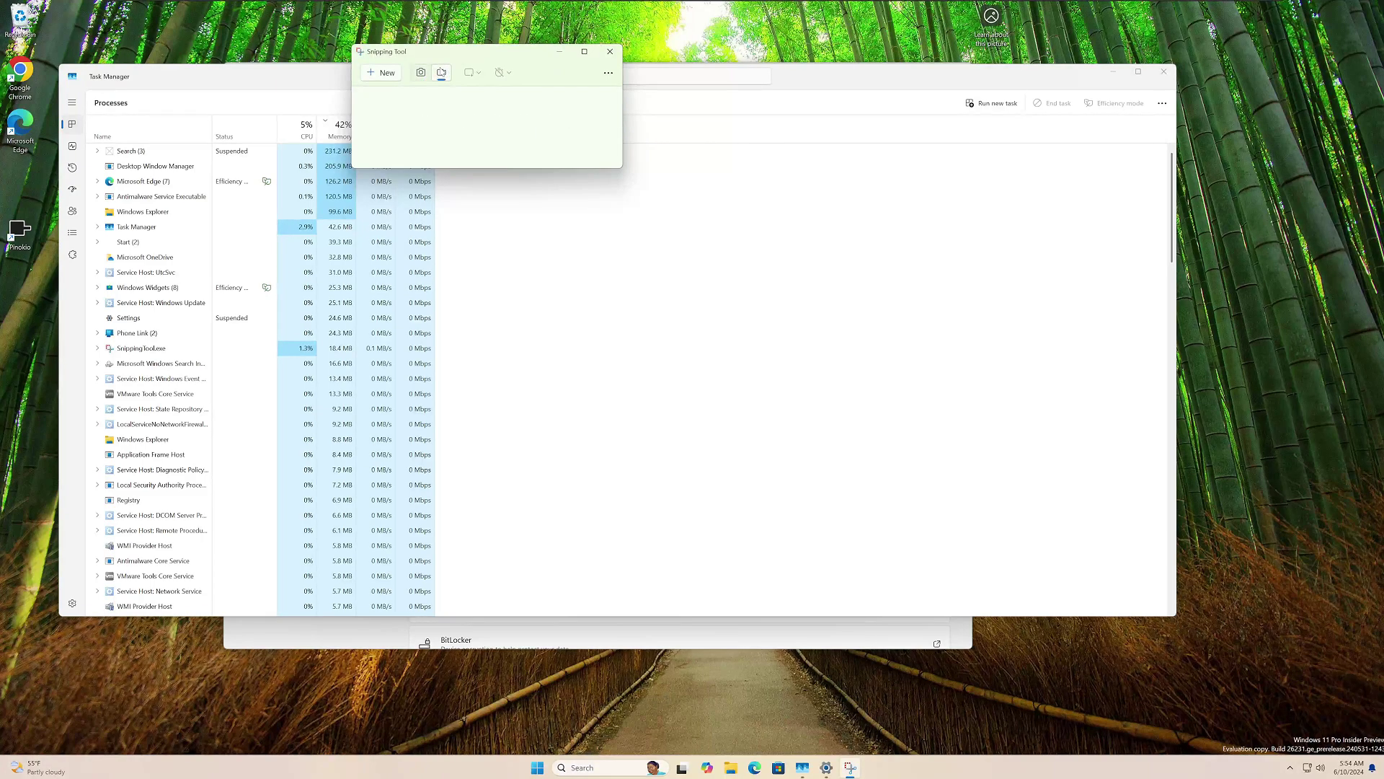
{"action": "left_click", "coordinate": [381, 73]}
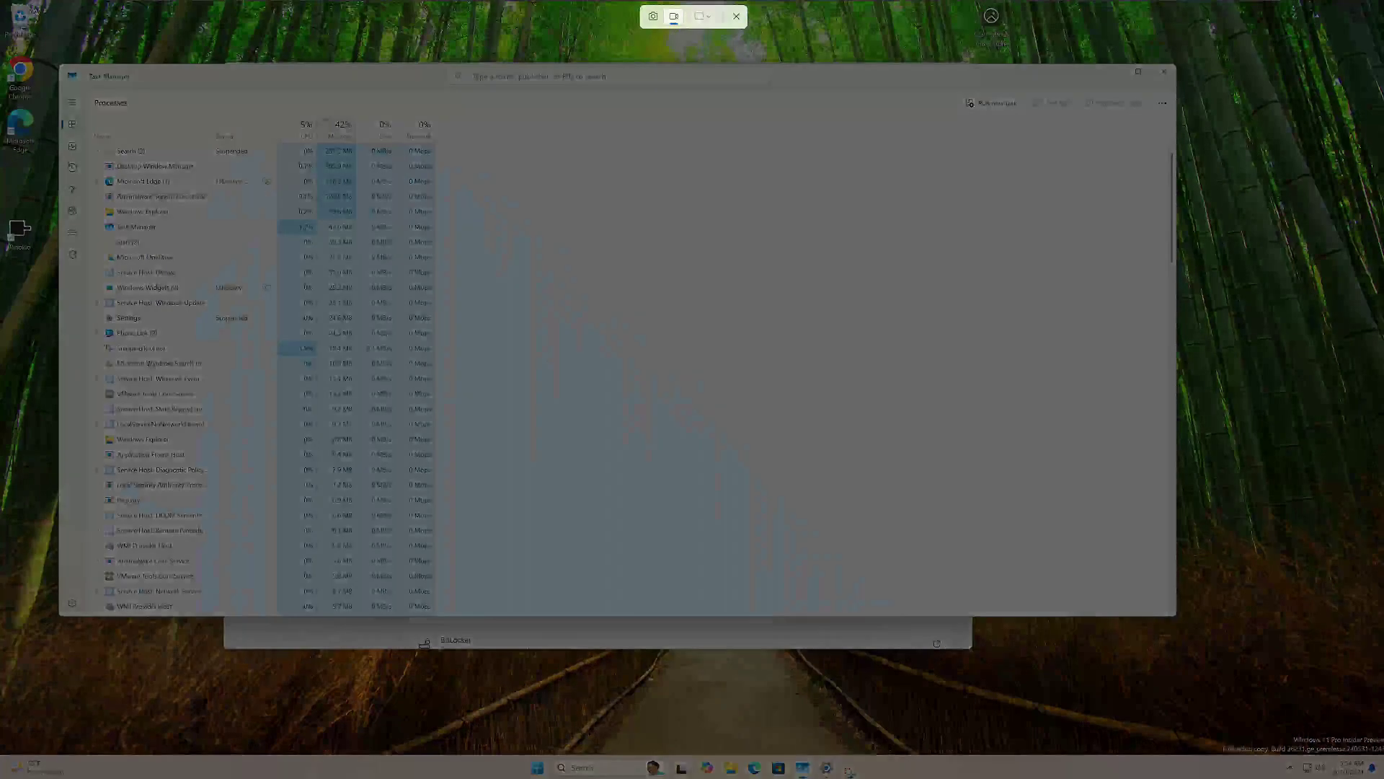
{"action": "left_click_drag", "start_coordinate": [240, 98], "coordinate": [569, 261]}
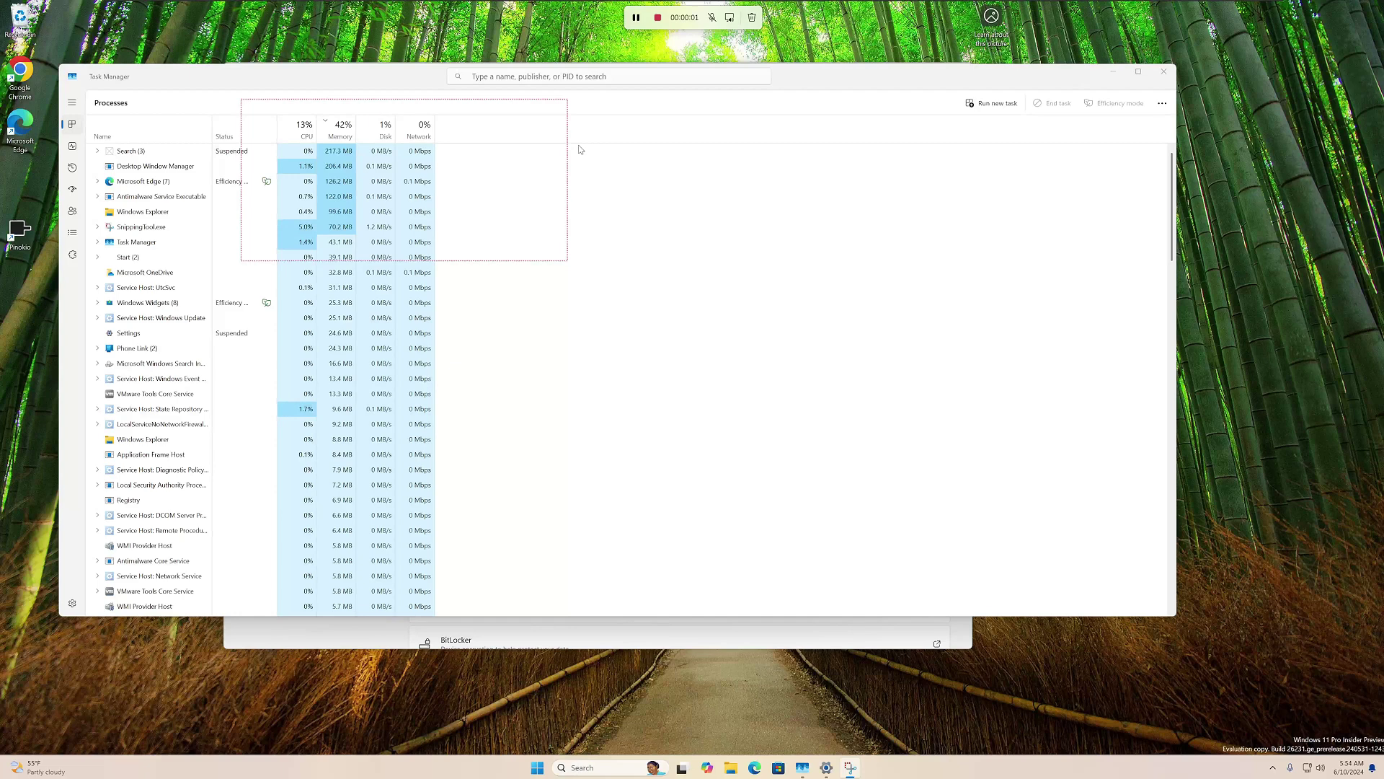
{"action": "key", "text": "super+shift+r"}
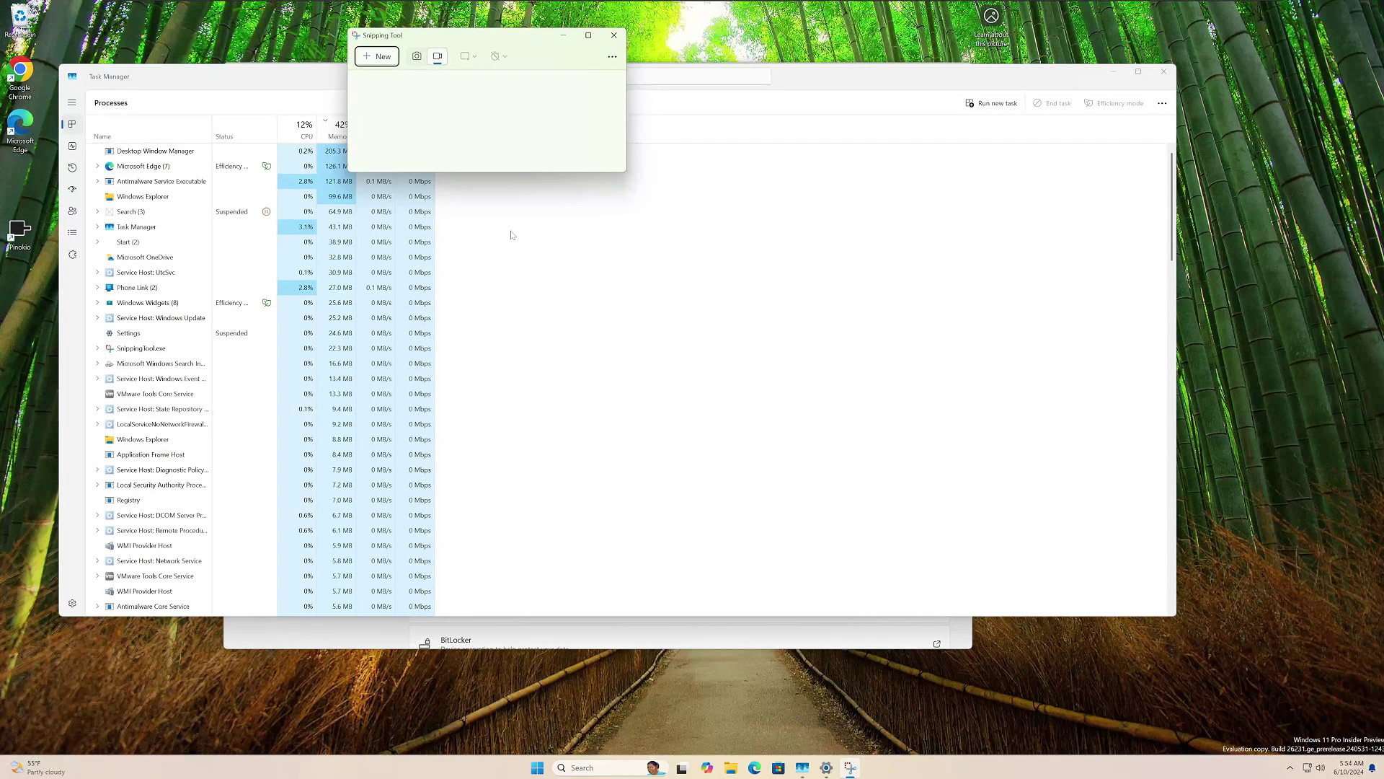
Step: Open Snipping Tool's Settings page in an enlarged window, then bring up File Explorer
{"action": "left_click", "coordinate": [612, 57]}
{"action": "left_click", "coordinate": [562, 98]}
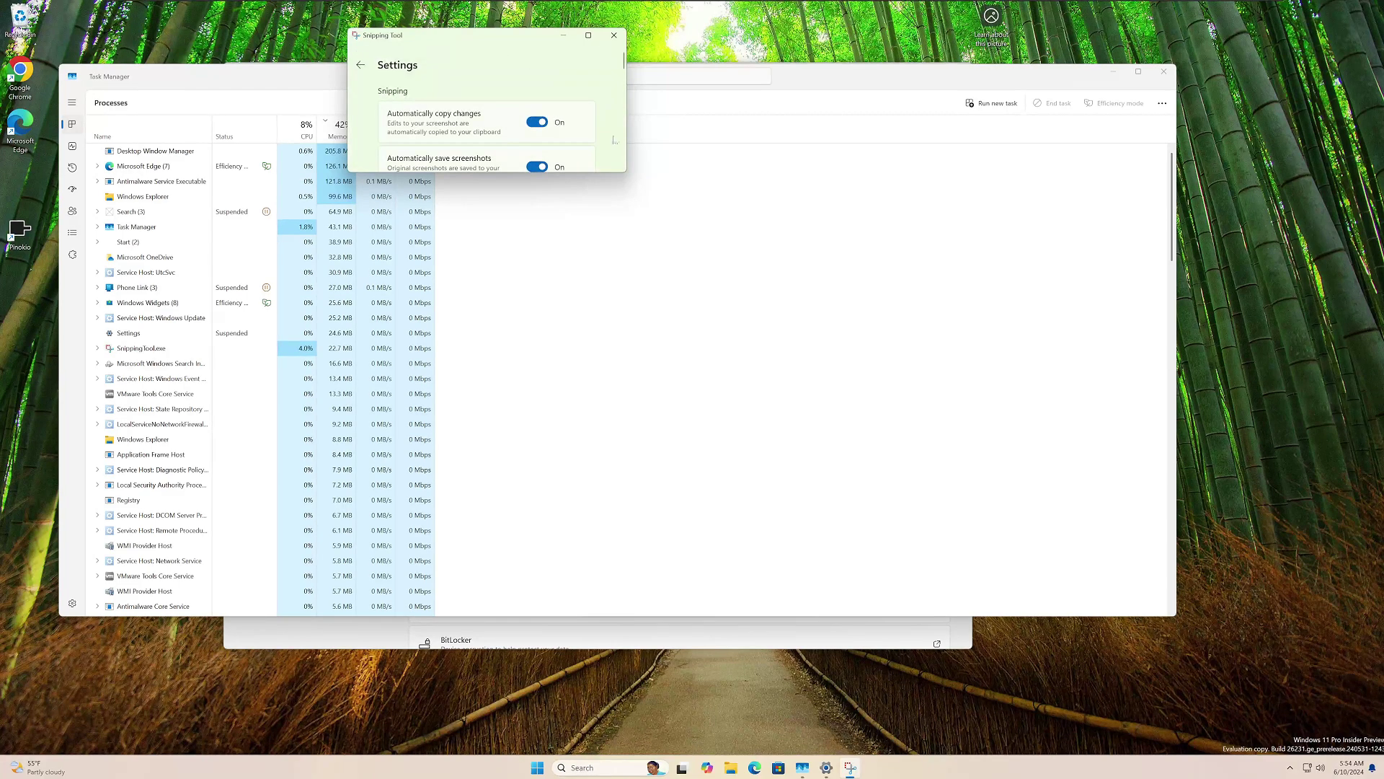
{"action": "left_click_drag", "start_coordinate": [627, 174], "coordinate": [784, 544]}
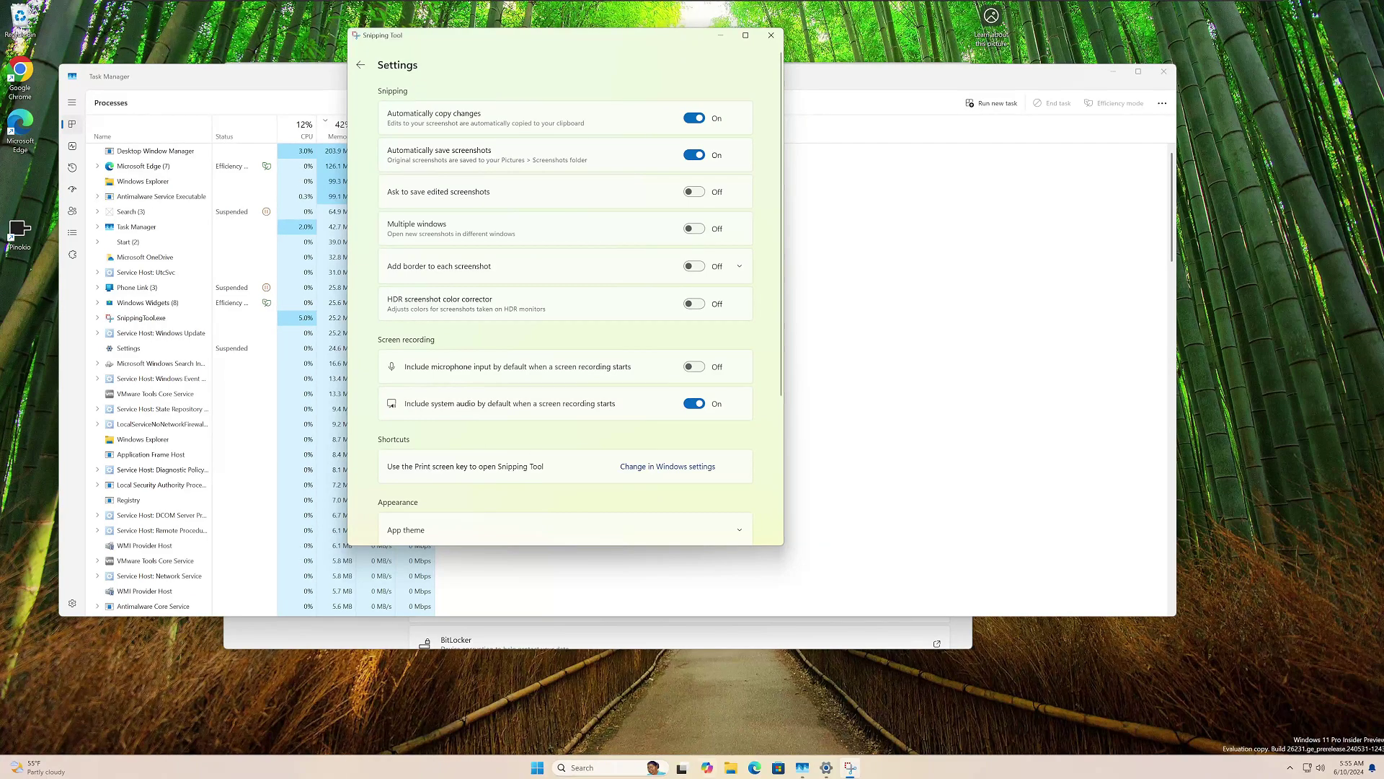
{"action": "left_click", "coordinate": [733, 772]}
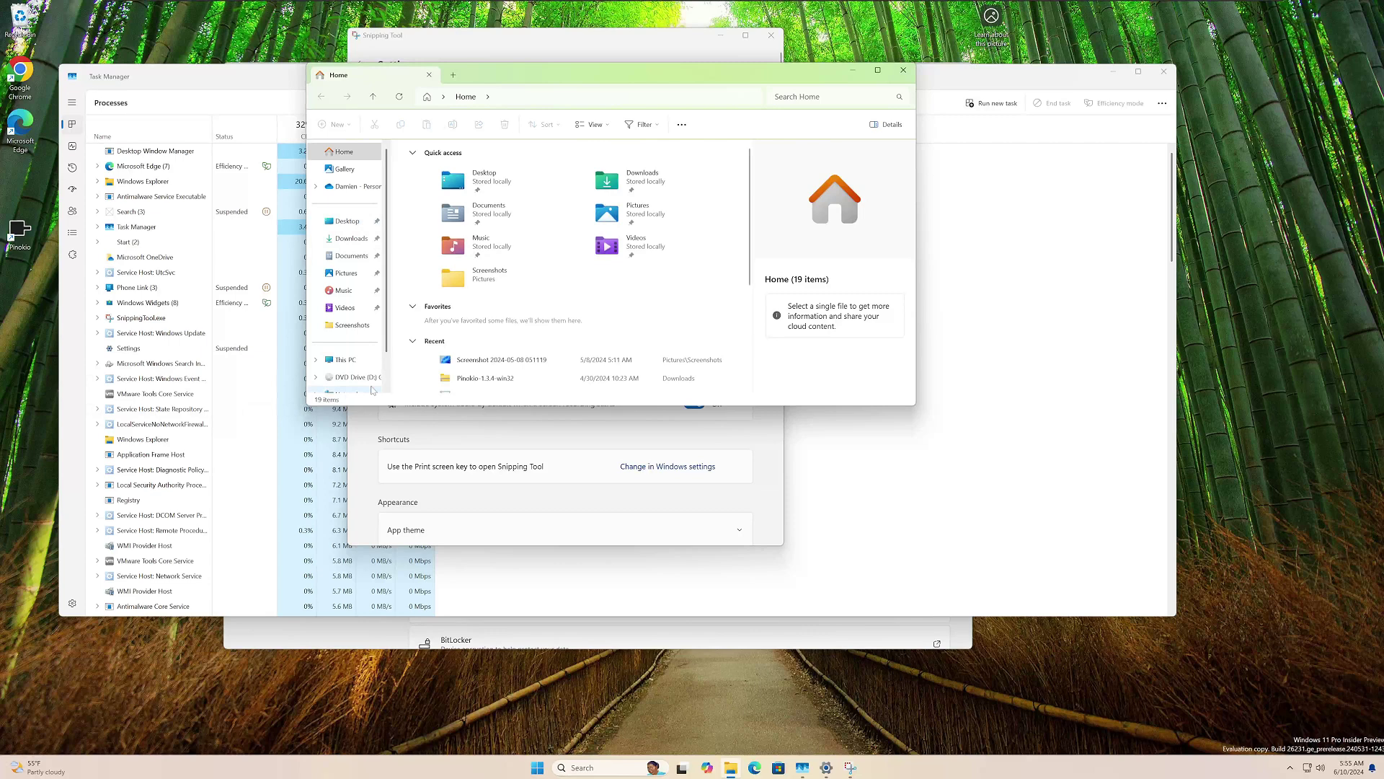
Step: Check Videos > Captures for recordings, find it empty, and close File Explorer
{"action": "left_click", "coordinate": [336, 314]}
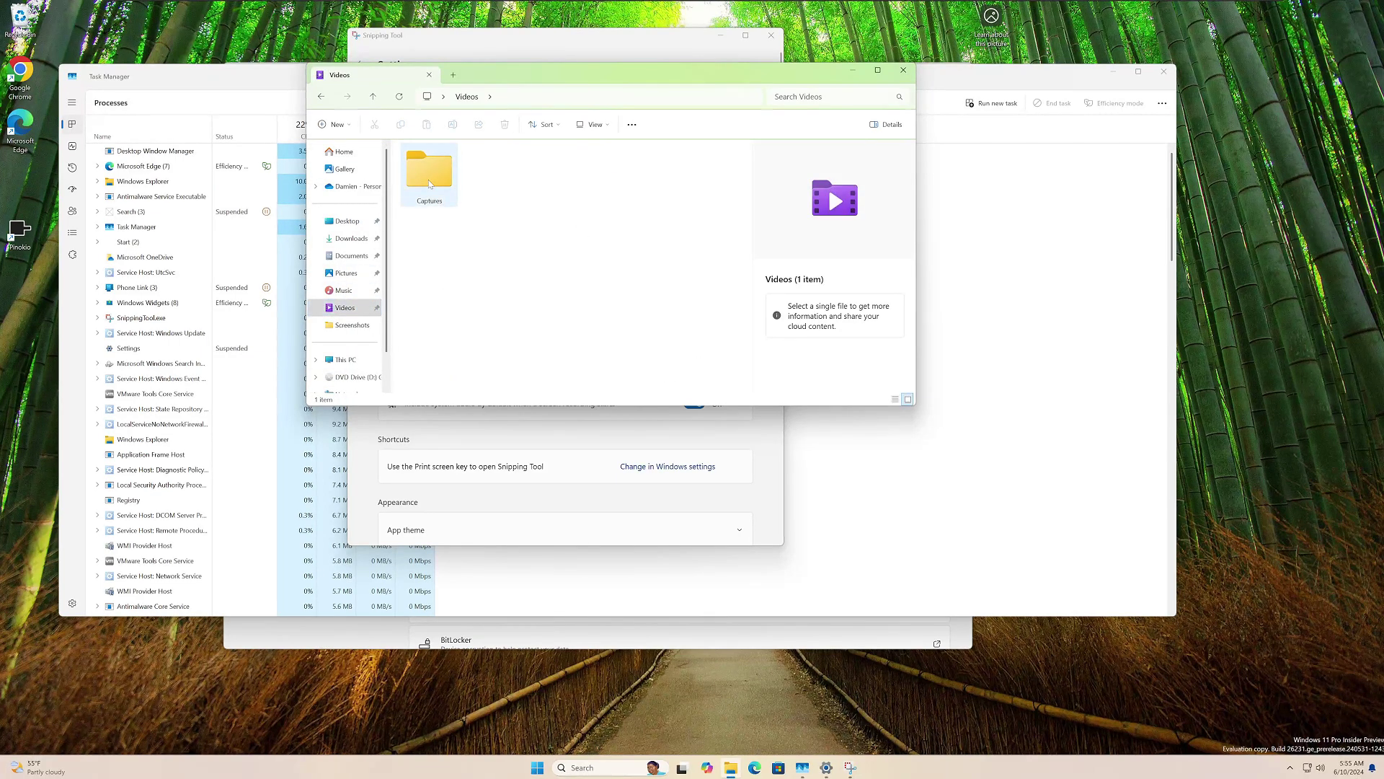
{"action": "left_click", "coordinate": [429, 182]}
{"action": "double_click", "coordinate": [422, 169]}
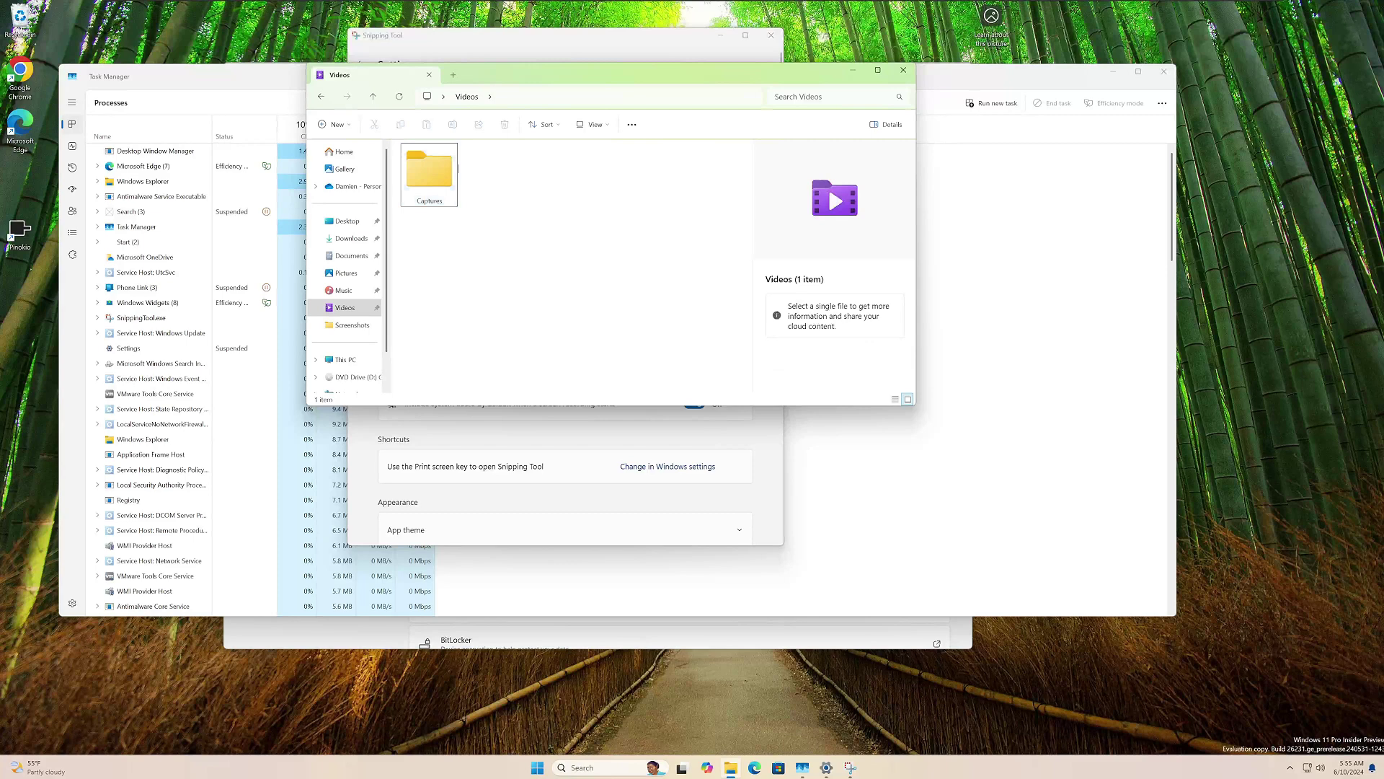
{"action": "left_click", "coordinate": [329, 101]}
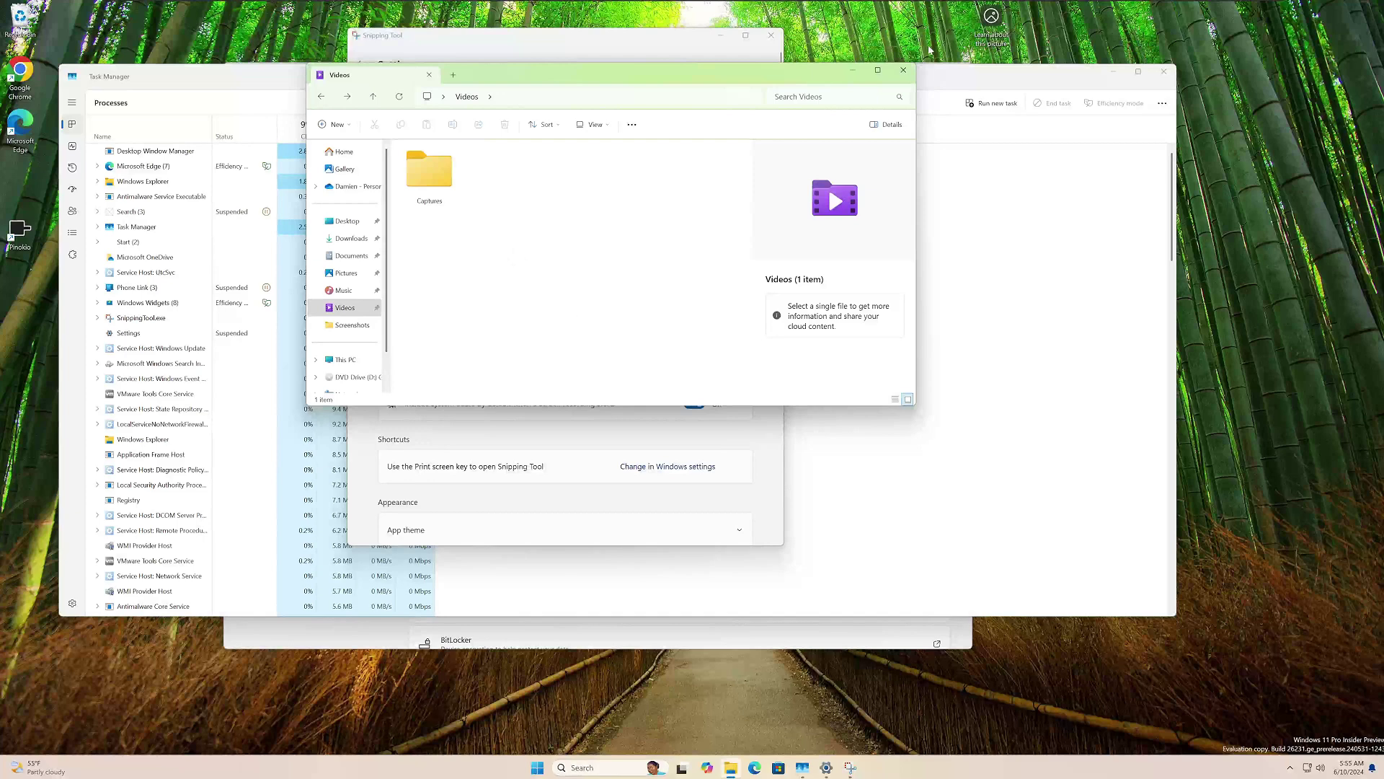
{"action": "left_click", "coordinate": [903, 70]}
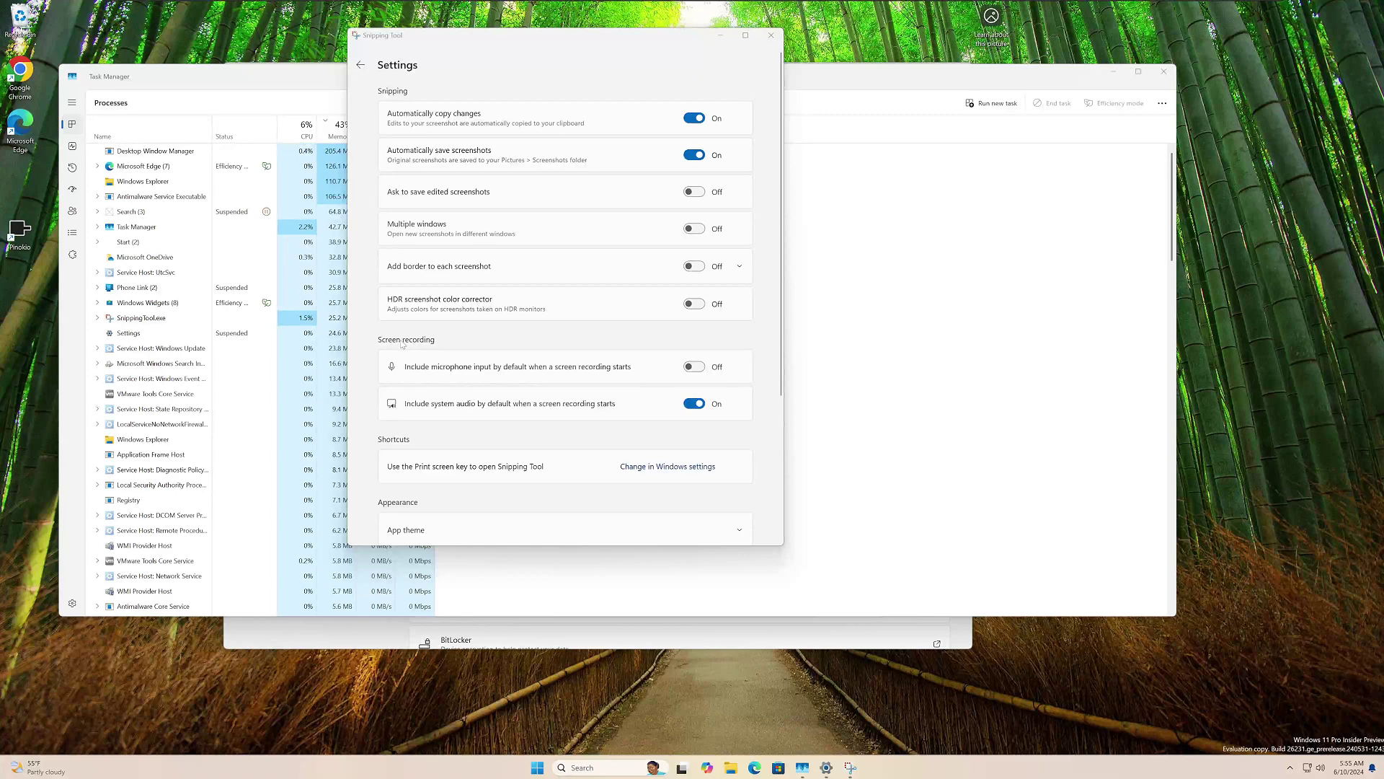
Step: Close Snipping Tool and relaunch it by searching 'snip' from Start
{"action": "left_click", "coordinate": [771, 34]}
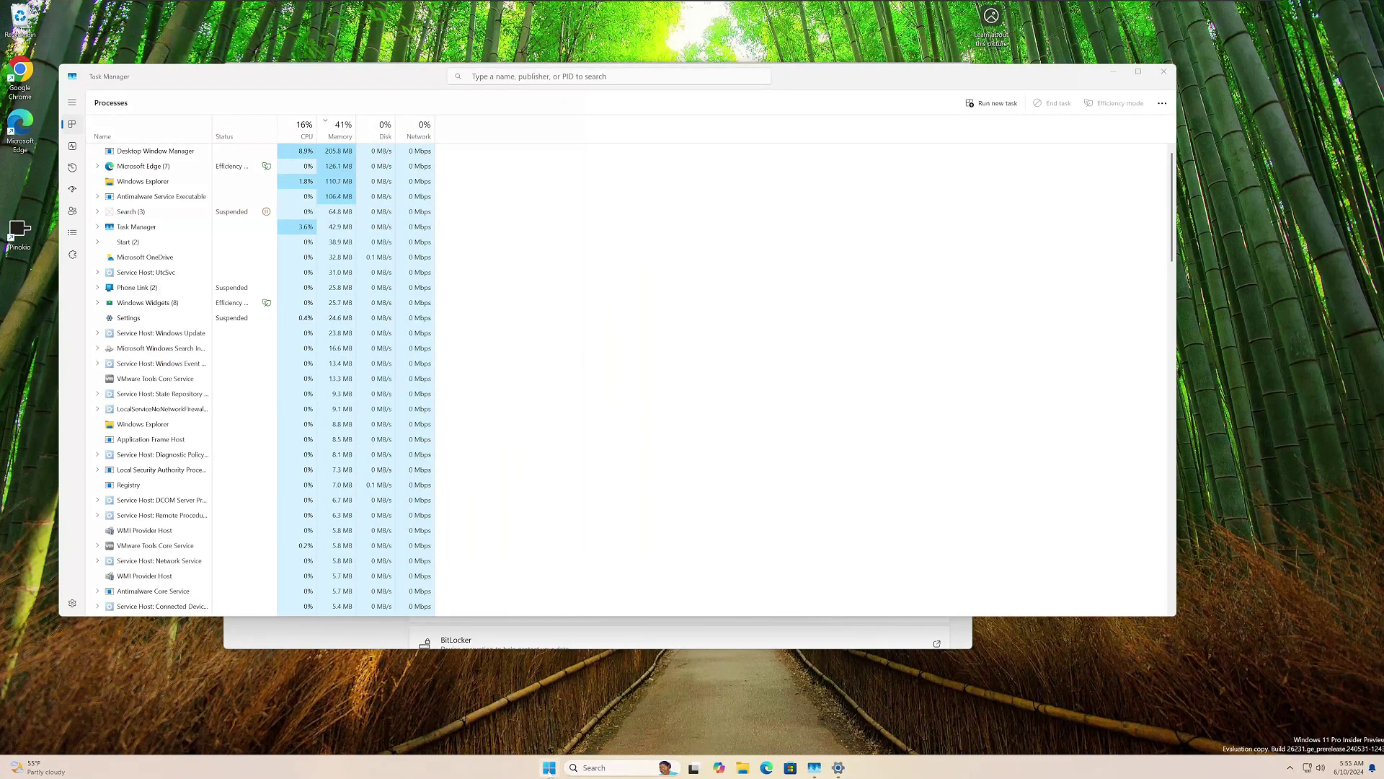
{"action": "left_click", "coordinate": [549, 768]}
{"action": "type", "text": "snipp"}
{"action": "key", "text": "Return"}
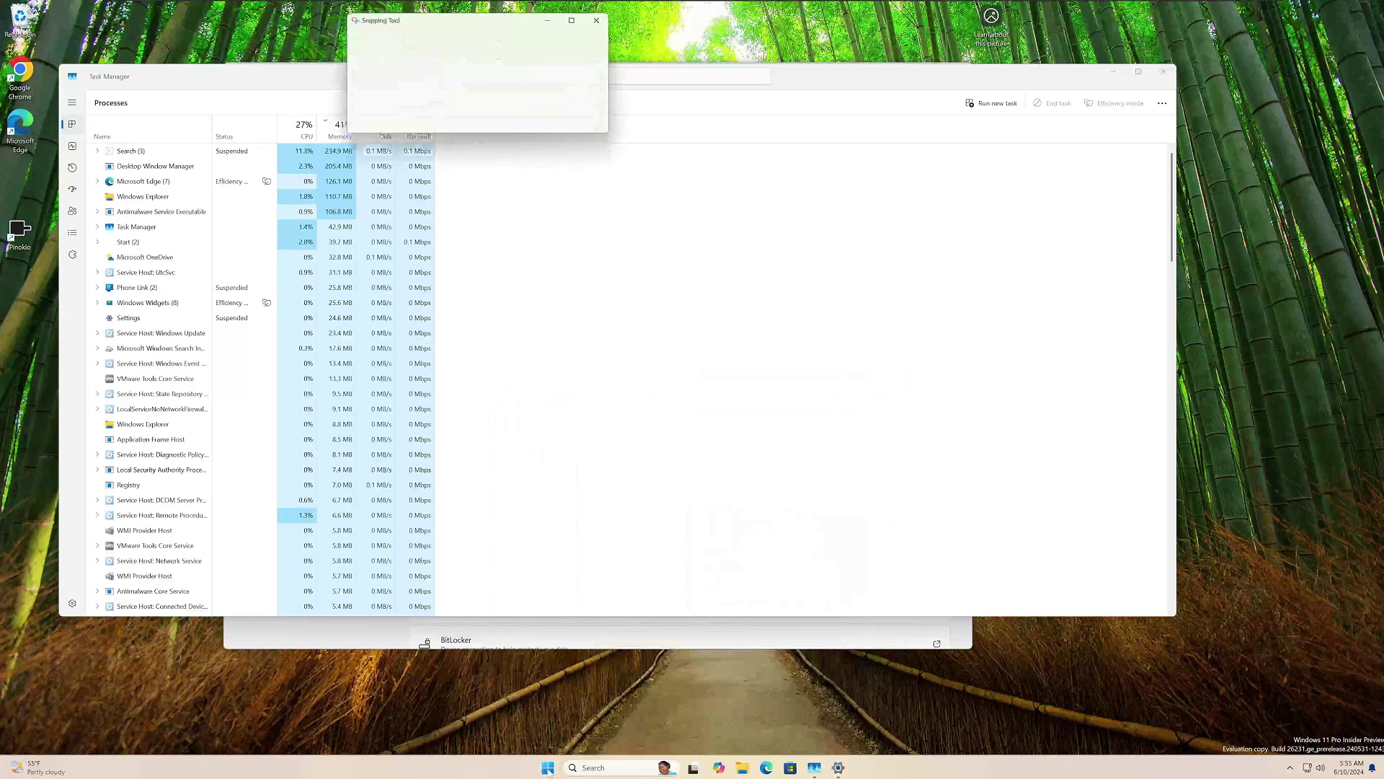
Step: Review Snipping Tool's Settings page in an enlarged window, then close the app
{"action": "left_click", "coordinate": [600, 41]}
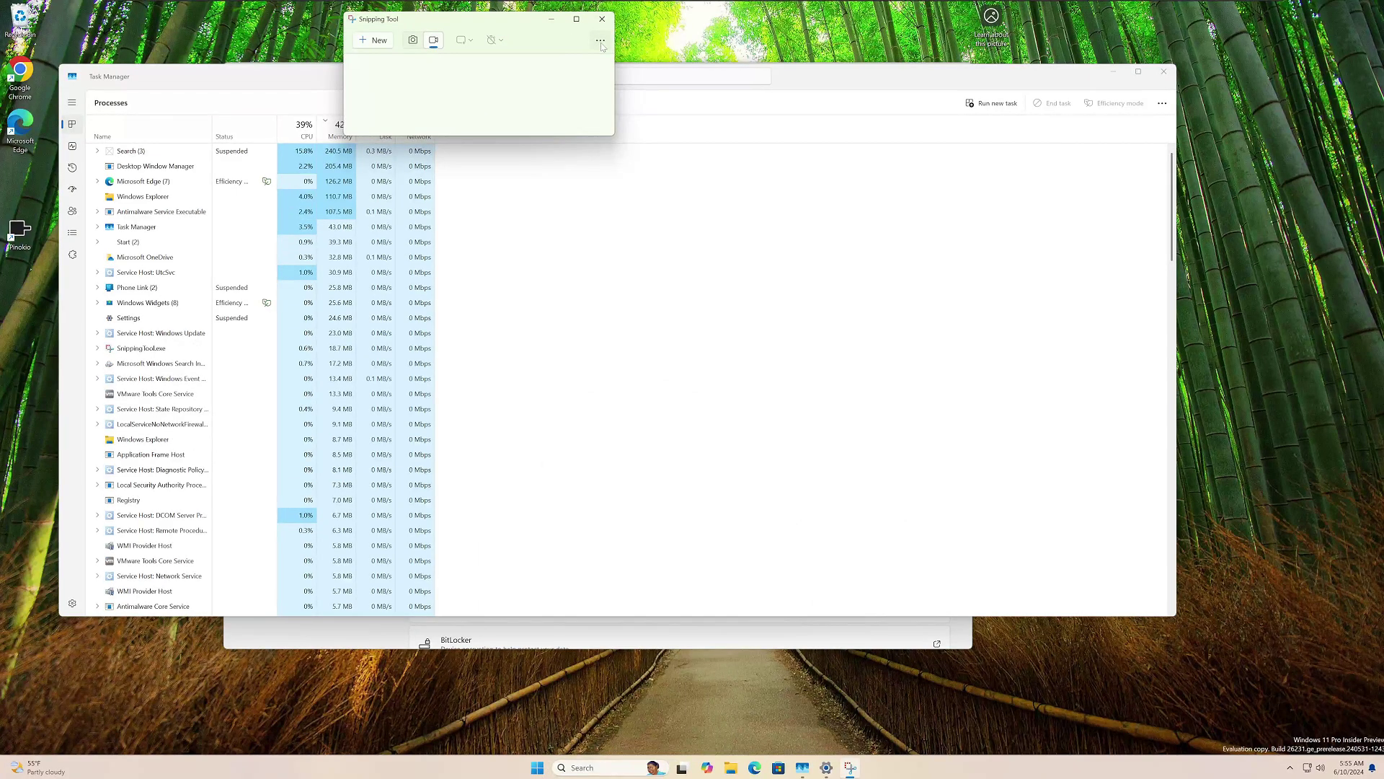
{"action": "left_click", "coordinate": [602, 81]}
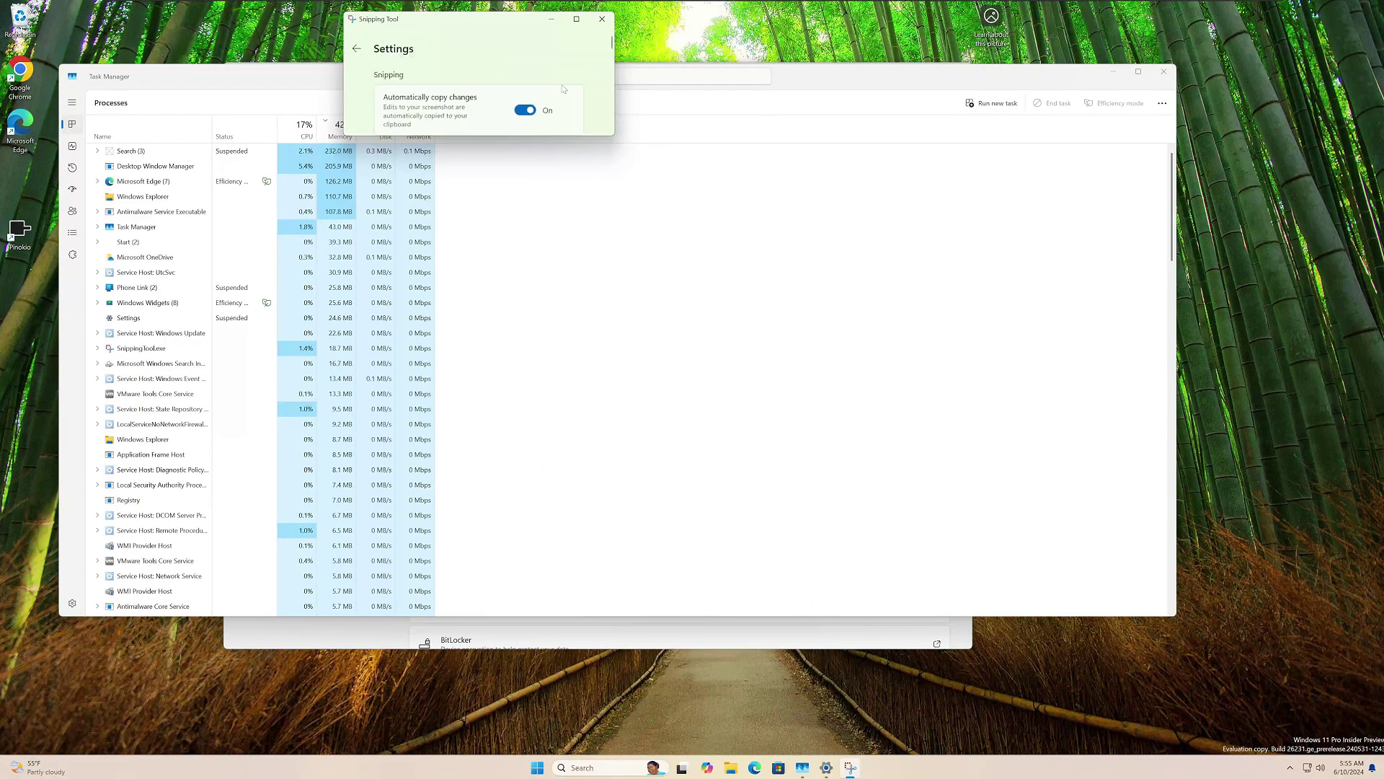
{"action": "left_click_drag", "start_coordinate": [612, 139], "coordinate": [733, 428]}
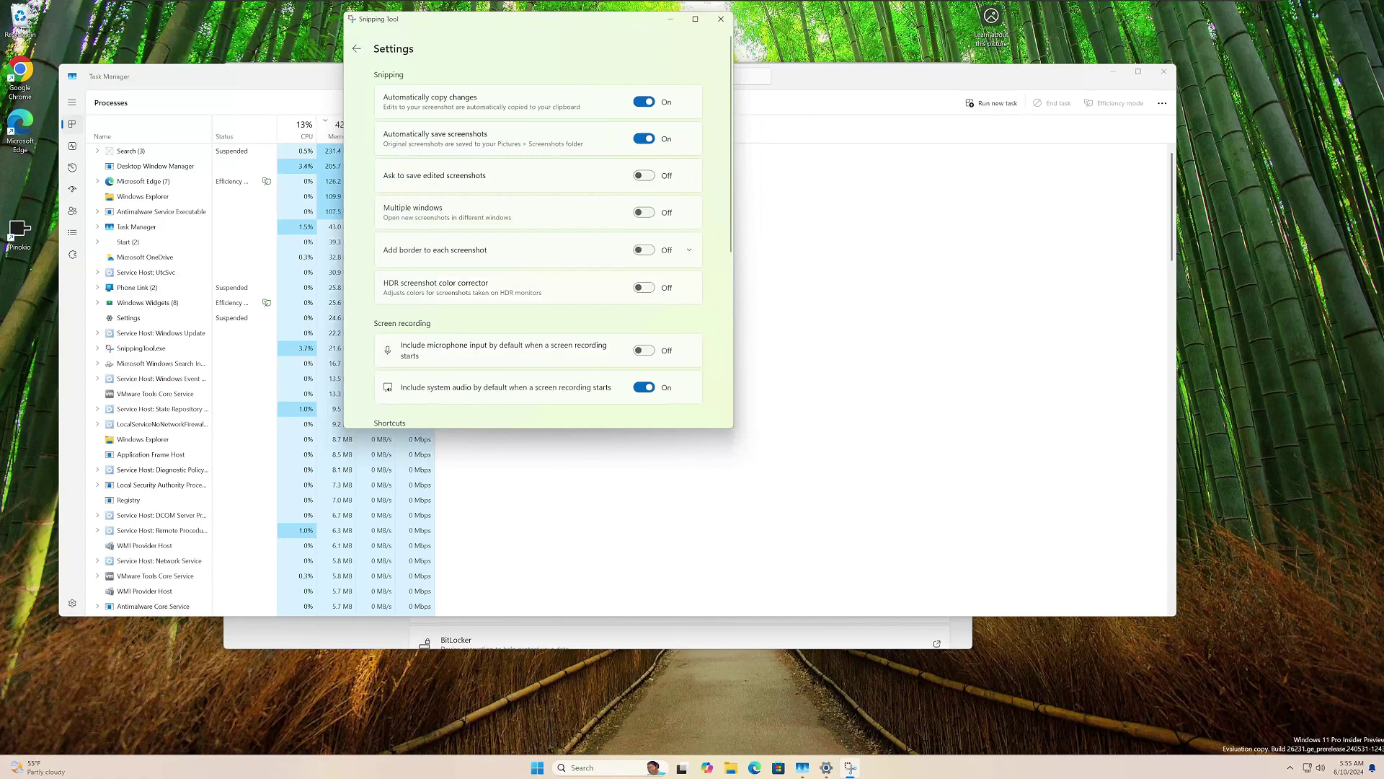
{"action": "scroll", "coordinate": [683, 296], "scroll_direction": "down", "scroll_amount": 2}
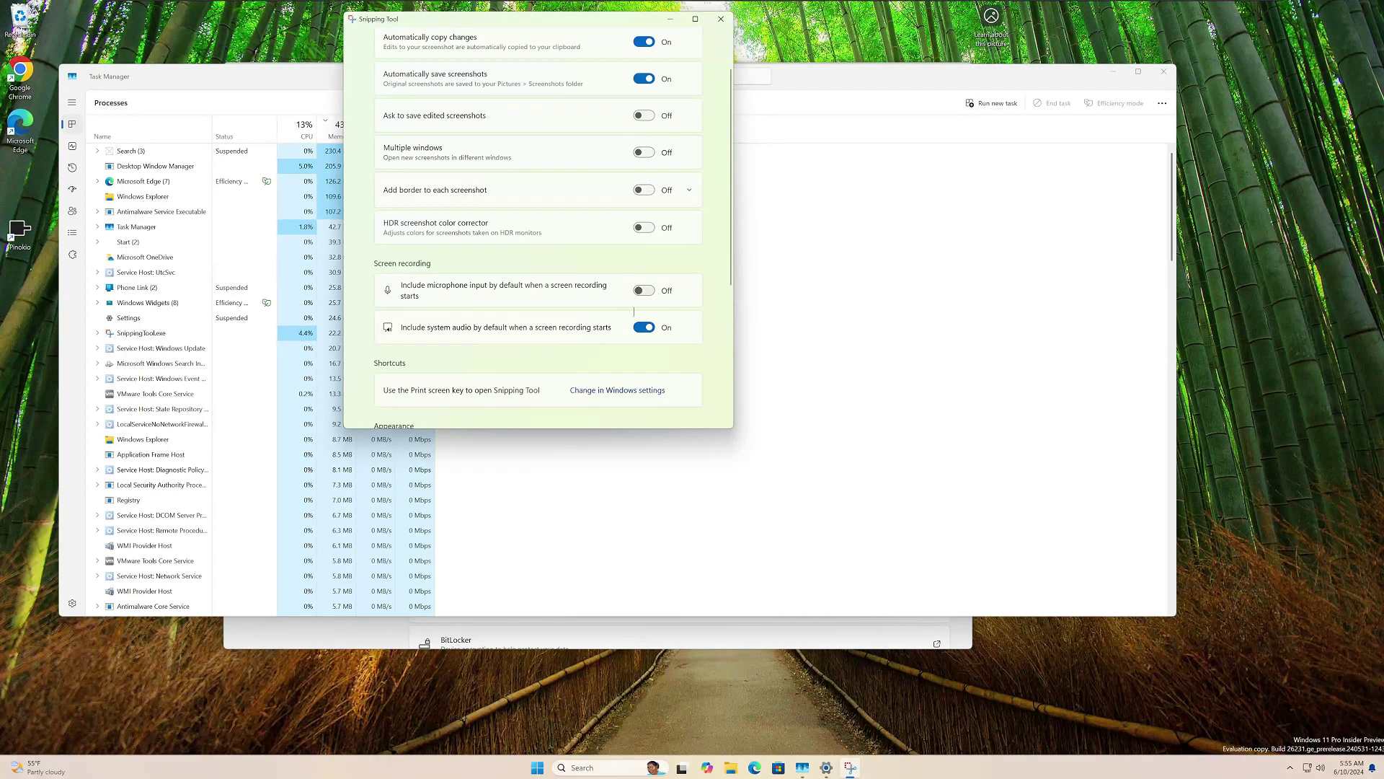
{"action": "left_click", "coordinate": [720, 18]}
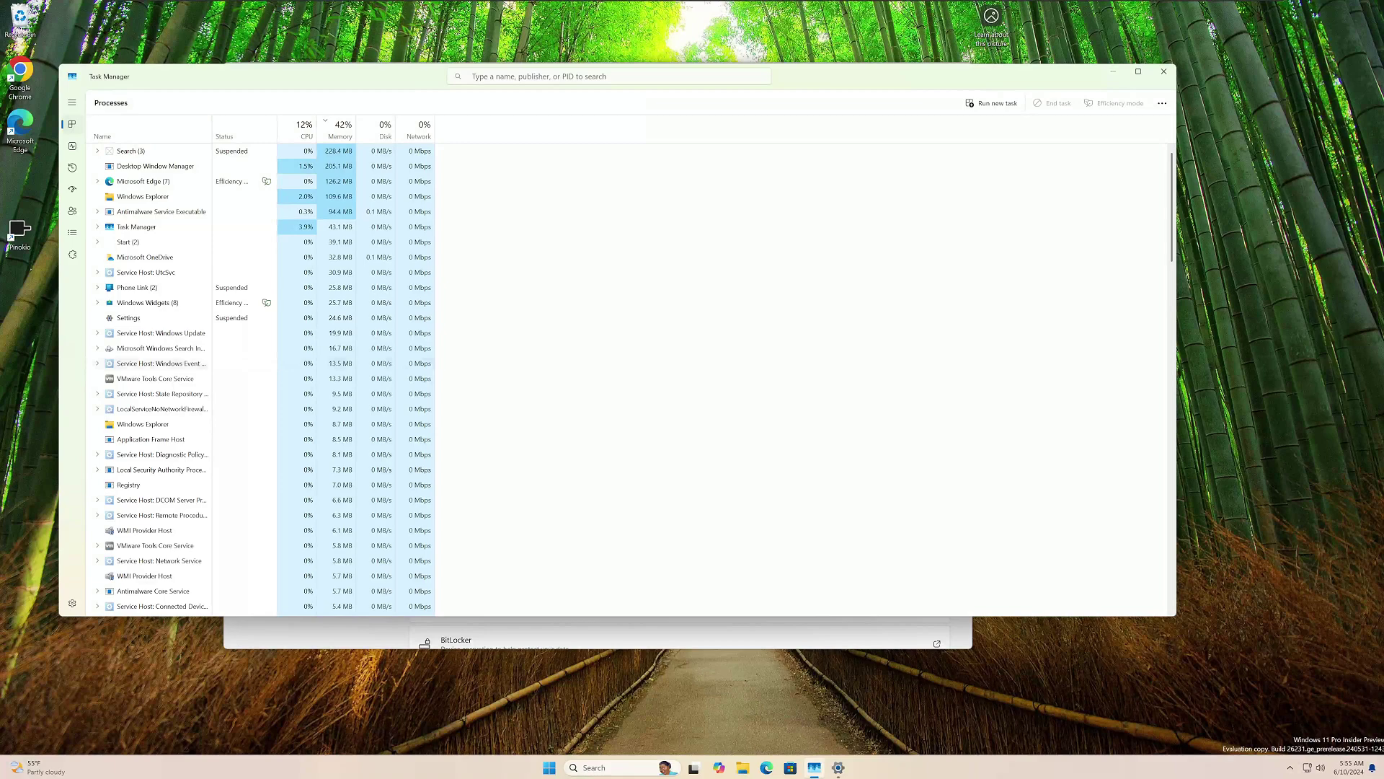
{"action": "key", "text": "alt+Tab"}
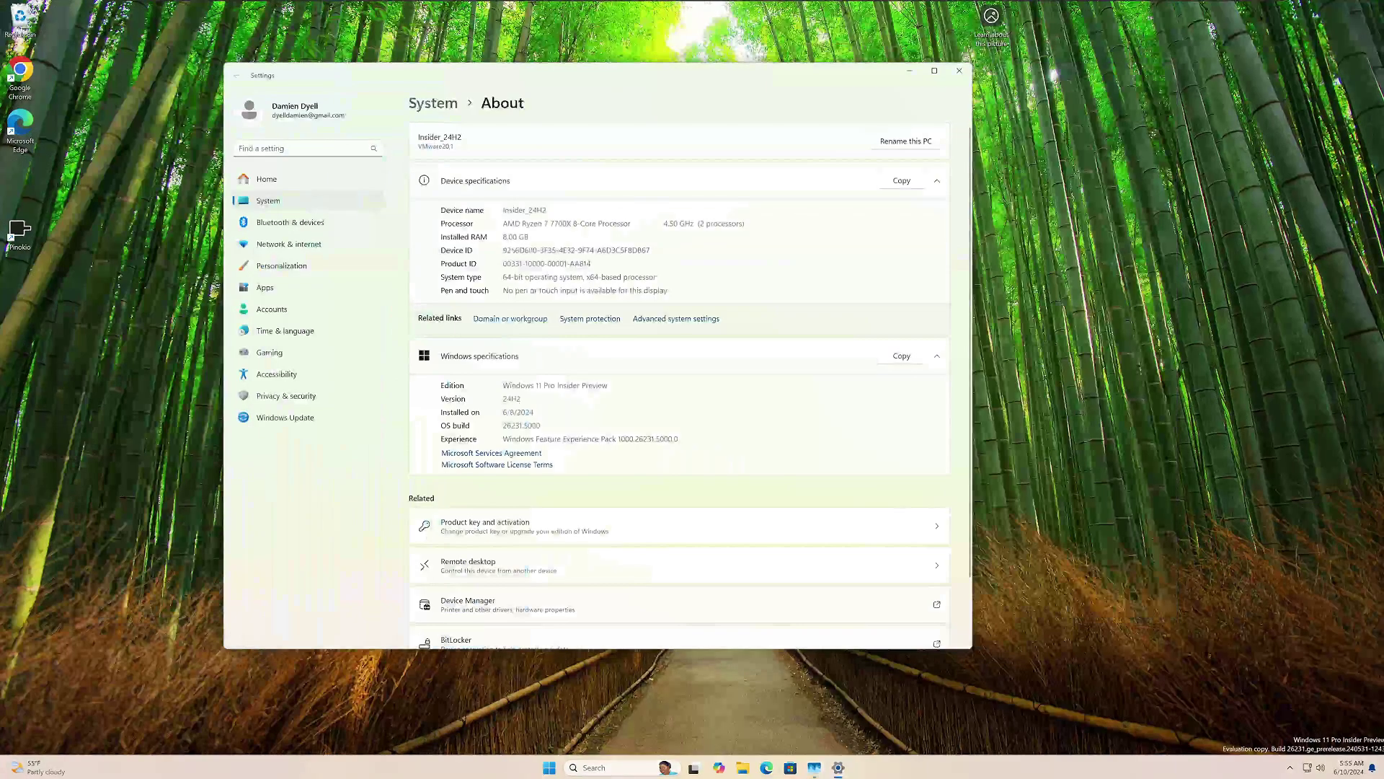